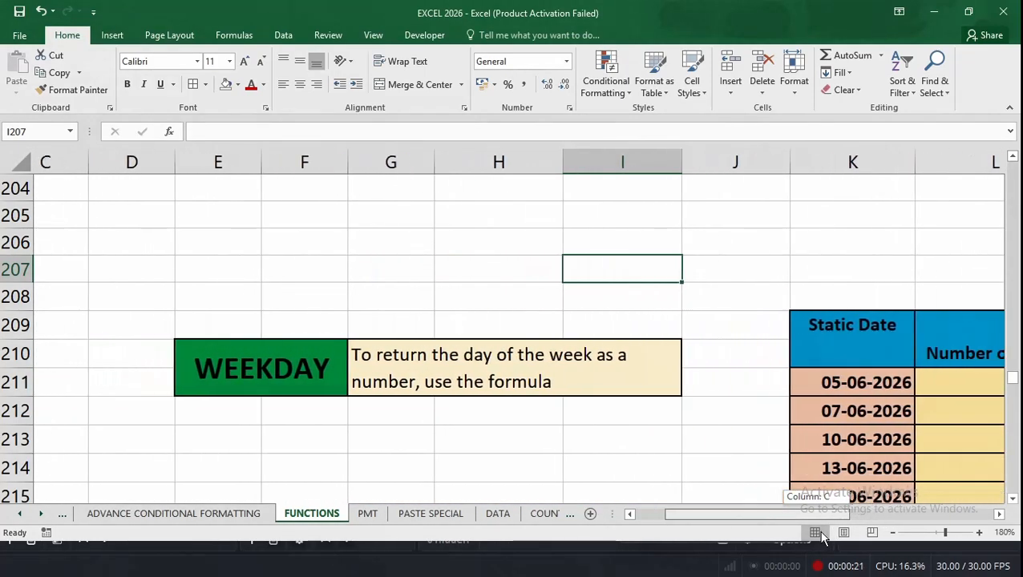
- Enter the current date, 12-08-2026, in G207 and autofit column G to it
{"action": "left_click", "coordinate": [624, 457]}
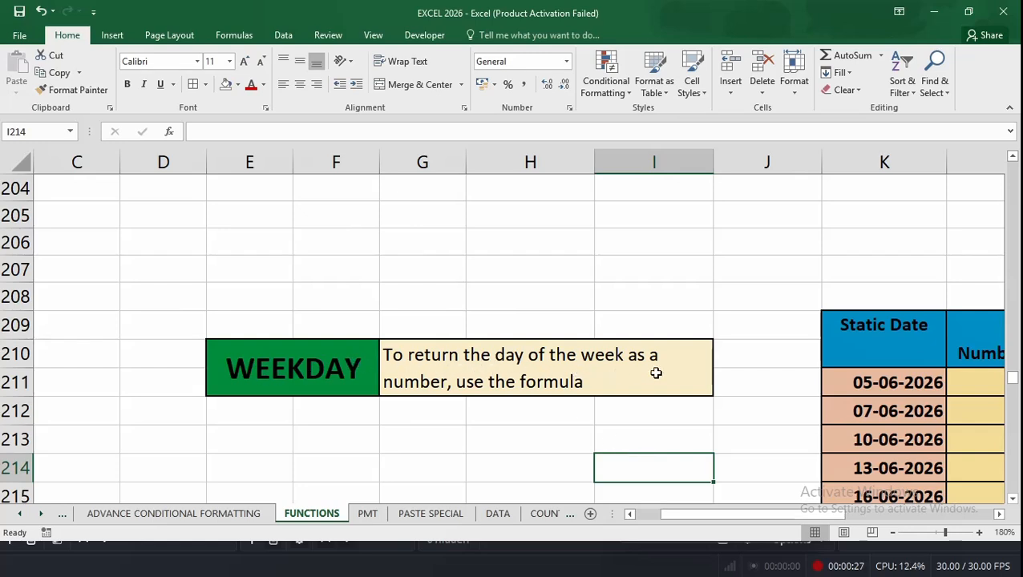
{"action": "left_click", "coordinate": [434, 271]}
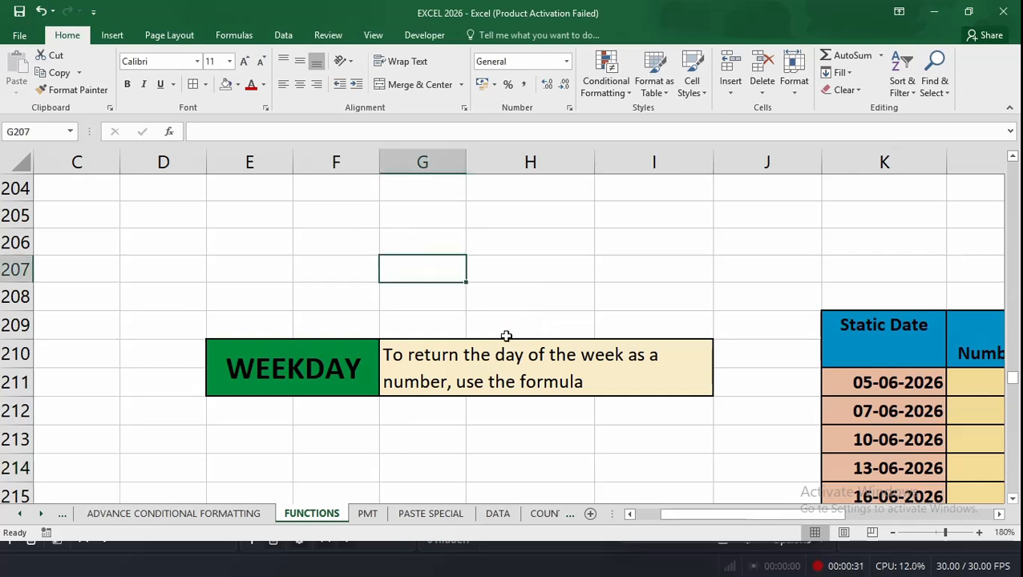
{"action": "key", "text": "ctrl+semicolon"}
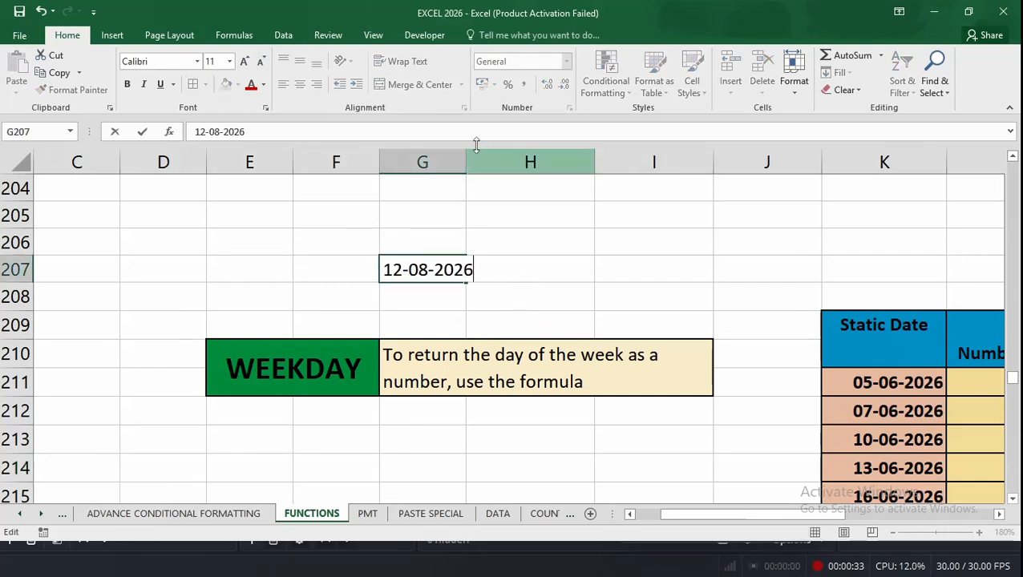
{"action": "double_click", "coordinate": [465, 161]}
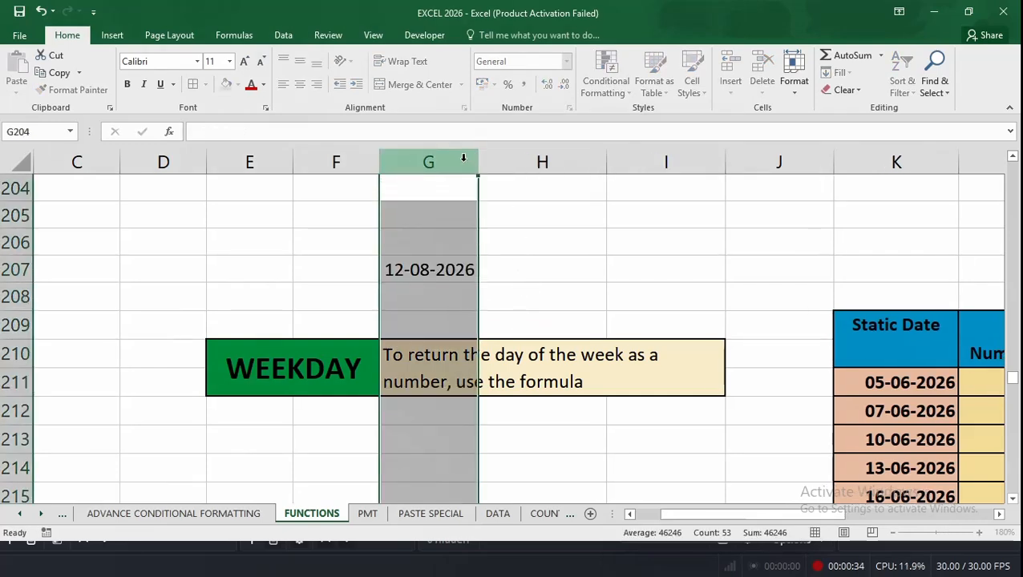
- Enter =WEEKDAY(G207) in H207 to return the day number of the date in G207
{"action": "left_click", "coordinate": [542, 268]}
{"action": "type", "text": "=W"}
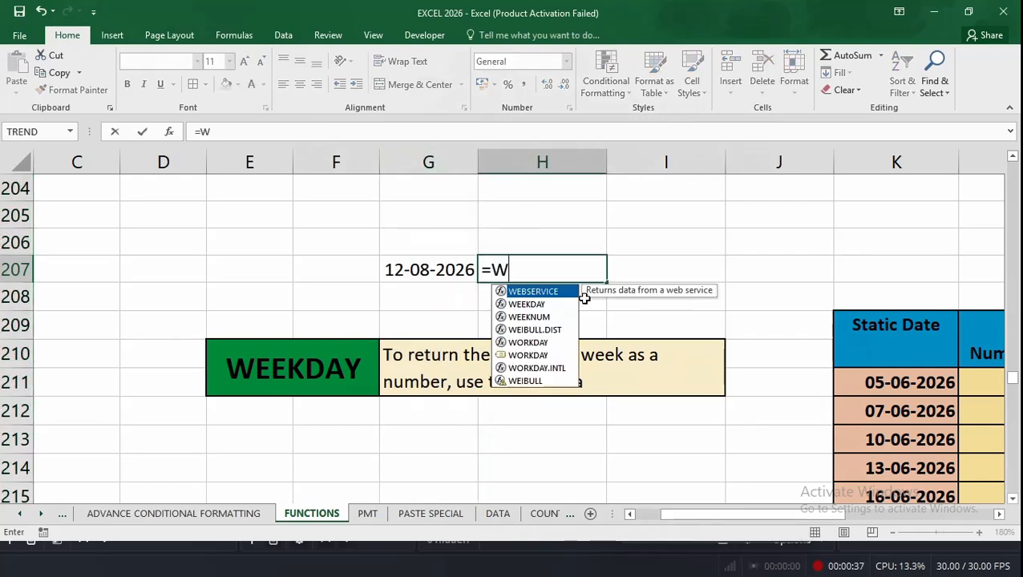
{"action": "type", "text": "EEKDAY"}
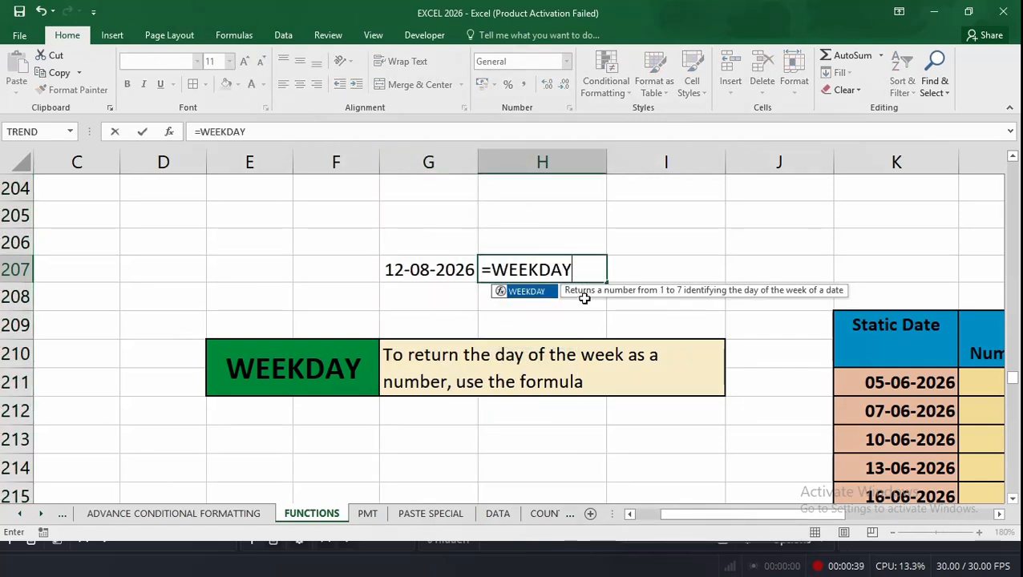
{"action": "type", "text": "("}
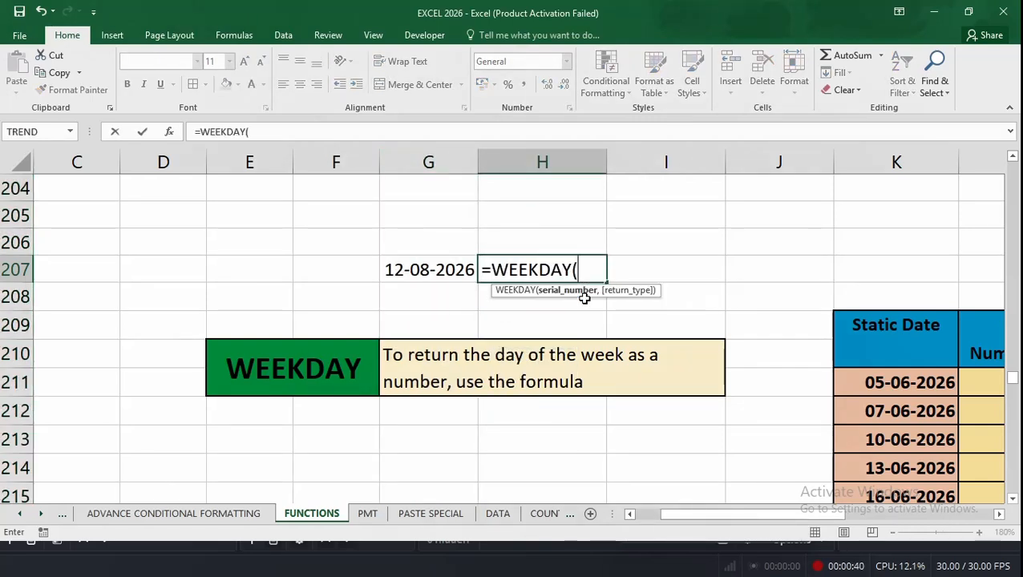
{"action": "left_click", "coordinate": [427, 265]}
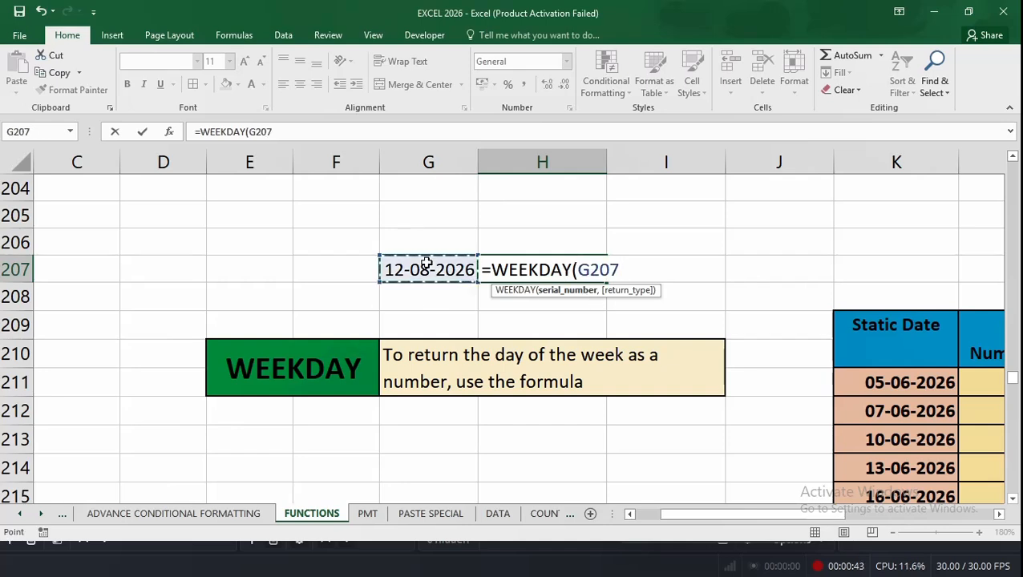
{"action": "type", "text": ")"}
{"action": "key", "text": "Return"}
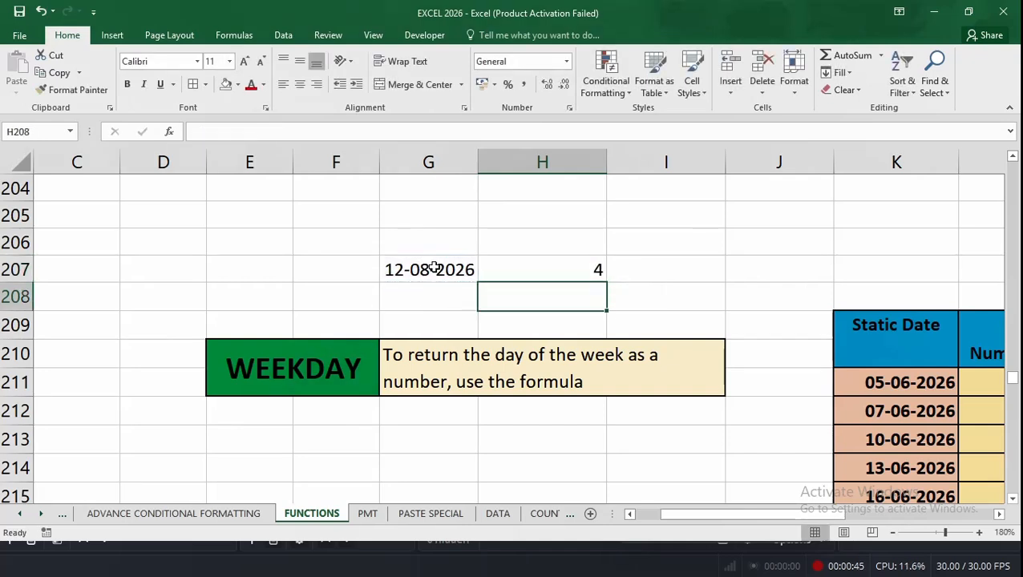
{"action": "left_click", "coordinate": [516, 273]}
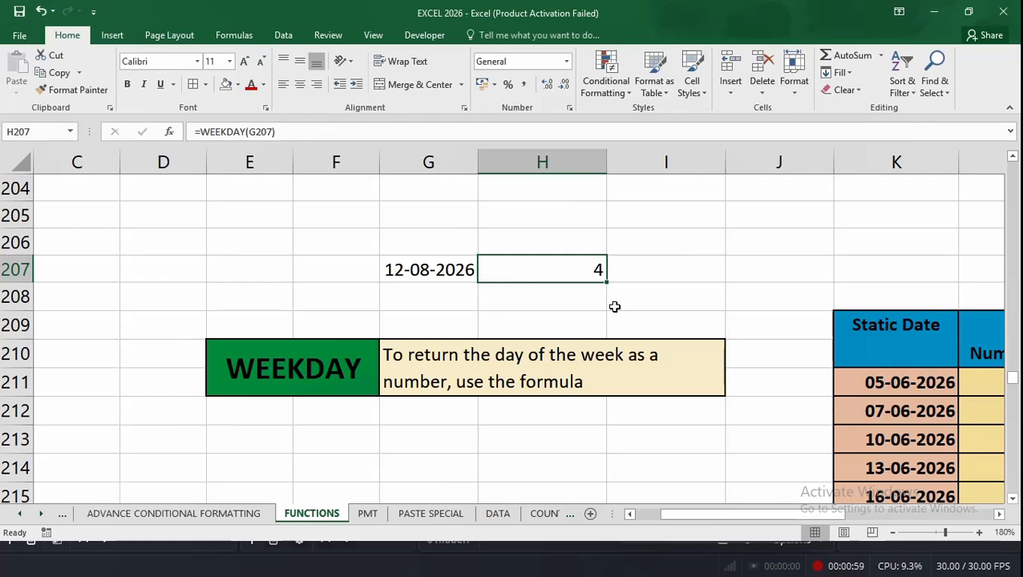
- Clear the existing Pay values in M211:M216 of the Static Date table
{"action": "left_click", "coordinate": [999, 514]}
{"action": "left_click", "coordinate": [999, 514]}
{"action": "left_click", "coordinate": [999, 514]}
{"action": "left_click", "coordinate": [999, 514]}
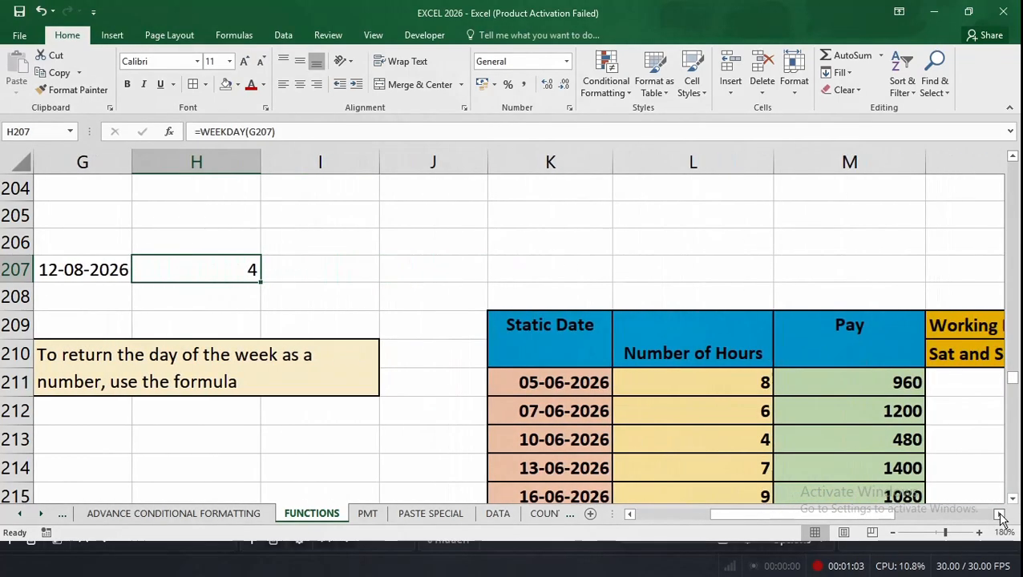
{"action": "left_click", "coordinate": [999, 514]}
{"action": "left_click", "coordinate": [999, 514]}
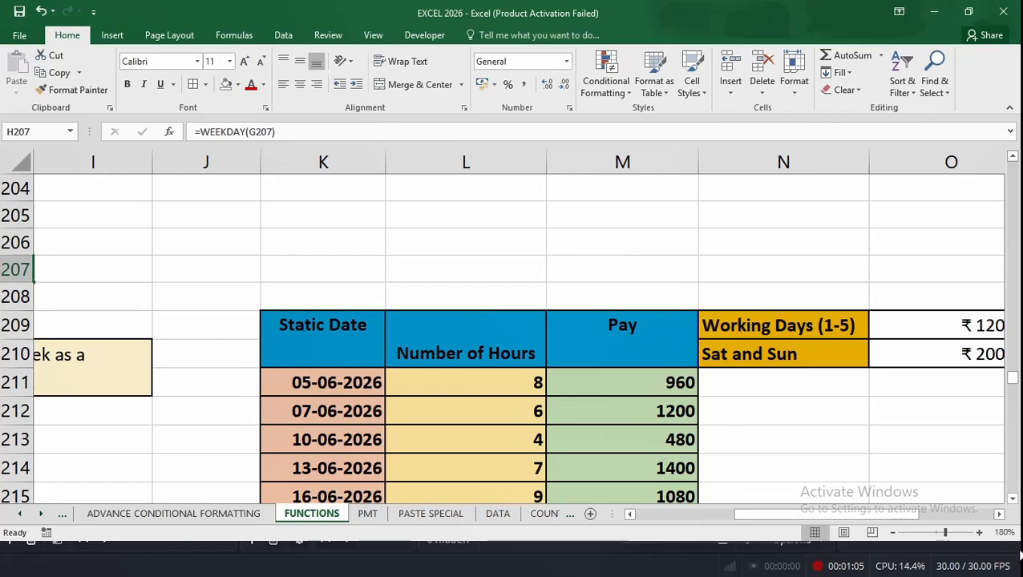
{"action": "scroll", "coordinate": [1013, 512], "scroll_direction": "down", "scroll_amount": 1}
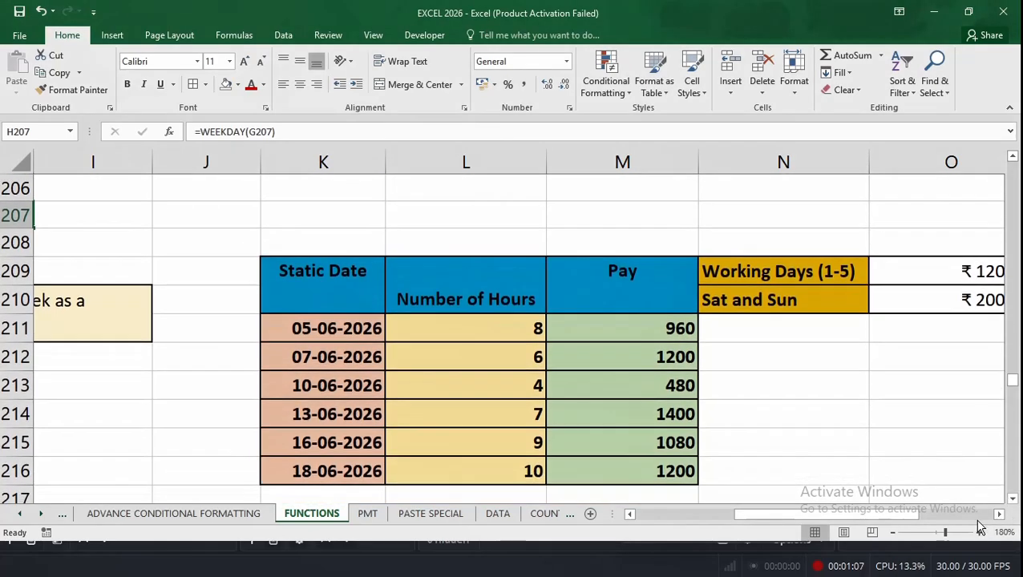
{"action": "left_click_drag", "start_coordinate": [904, 516], "coordinate": [917, 516]}
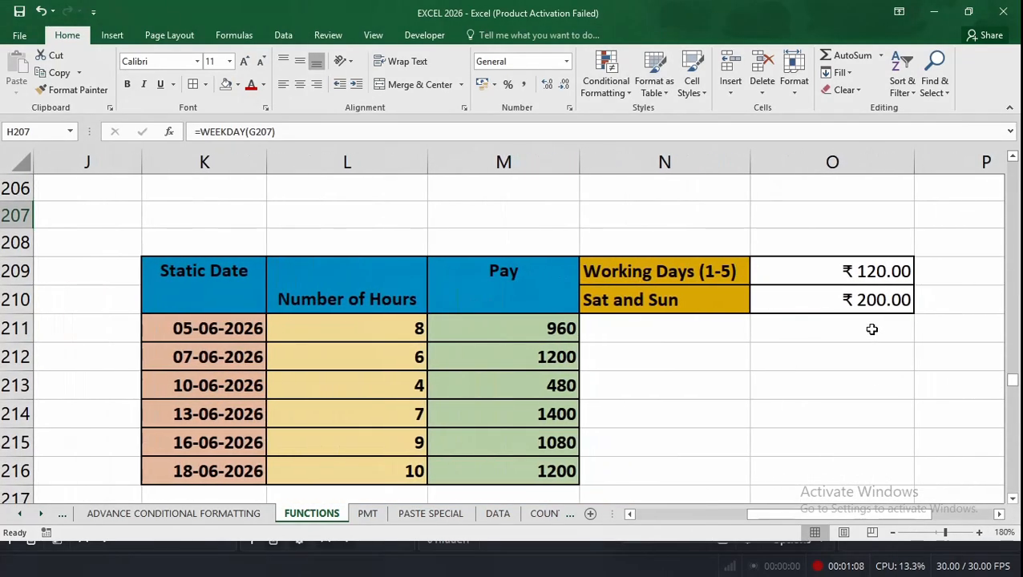
{"action": "left_click", "coordinate": [848, 271]}
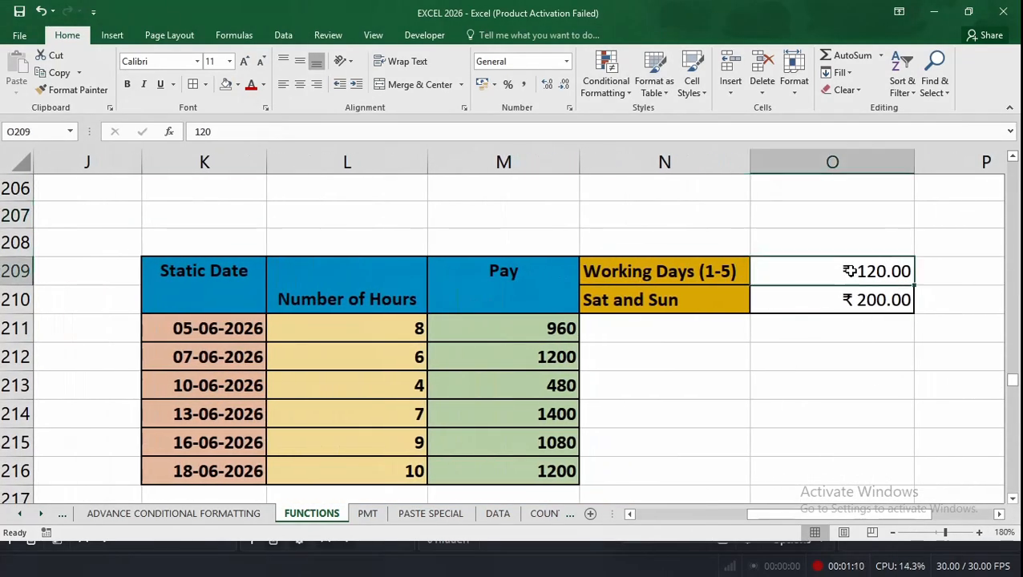
{"action": "left_click", "coordinate": [407, 329]}
{"action": "left_click_drag", "start_coordinate": [500, 342], "coordinate": [499, 464]}
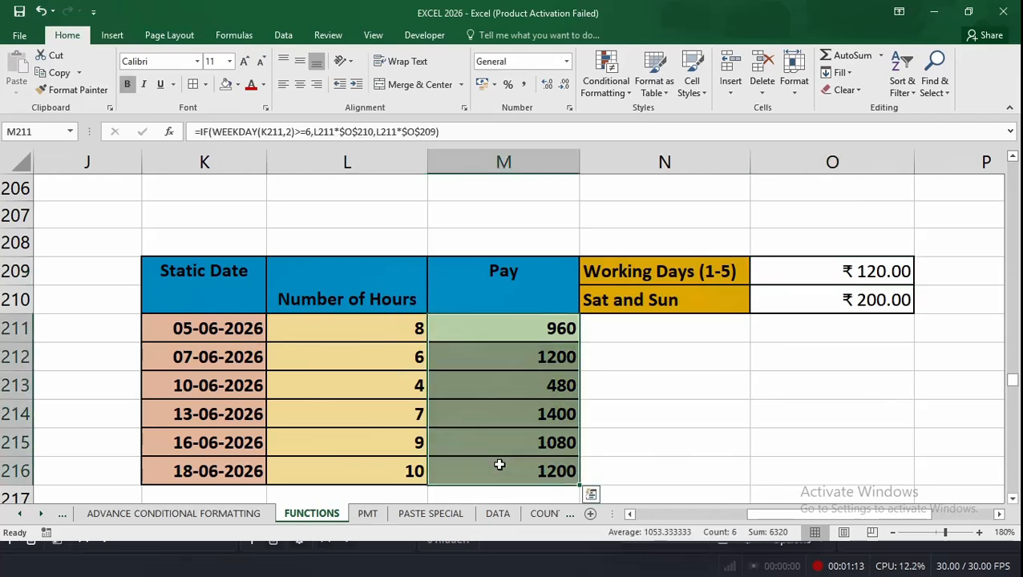
{"action": "key", "text": "Delete"}
{"action": "left_click", "coordinate": [710, 438]}
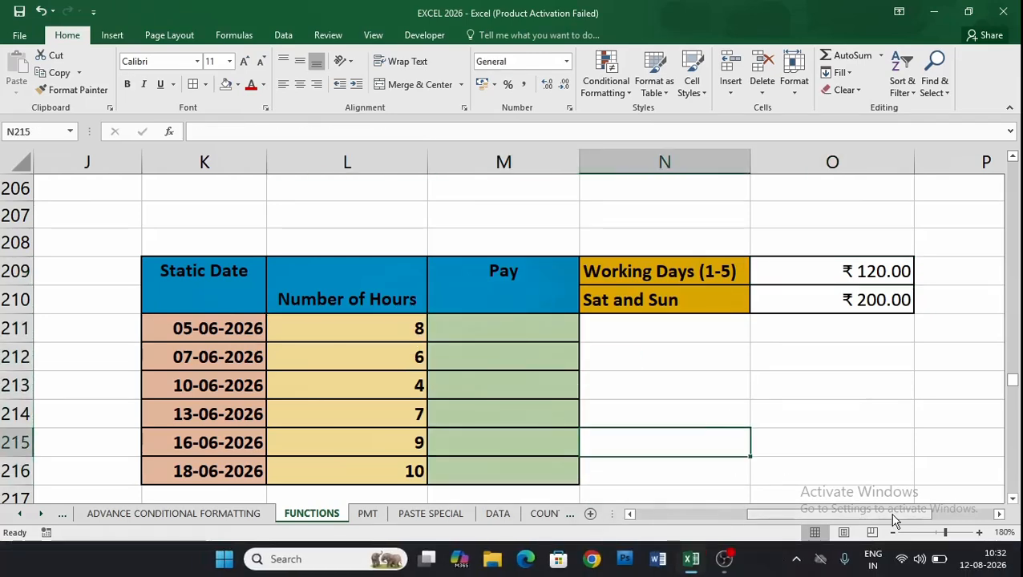
- Change the weekend rate label in N210 to "Sun"
{"action": "mouse_move", "coordinate": [883, 515]}
{"action": "left_mouse_down"}
{"action": "mouse_move", "coordinate": [867, 522]}
{"action": "mouse_move", "coordinate": [870, 507]}
{"action": "left_mouse_up"}
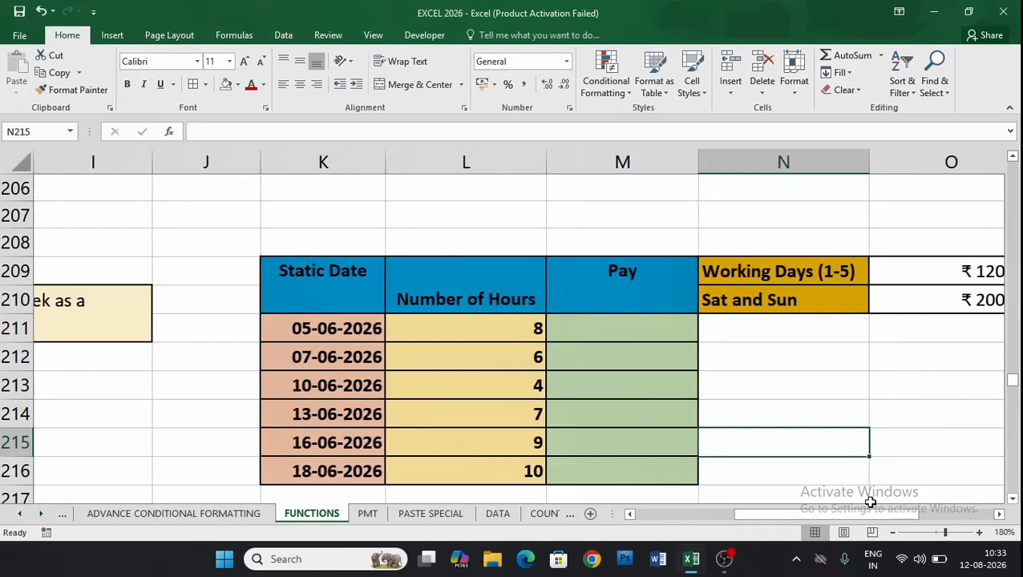
{"action": "left_click", "coordinate": [794, 373]}
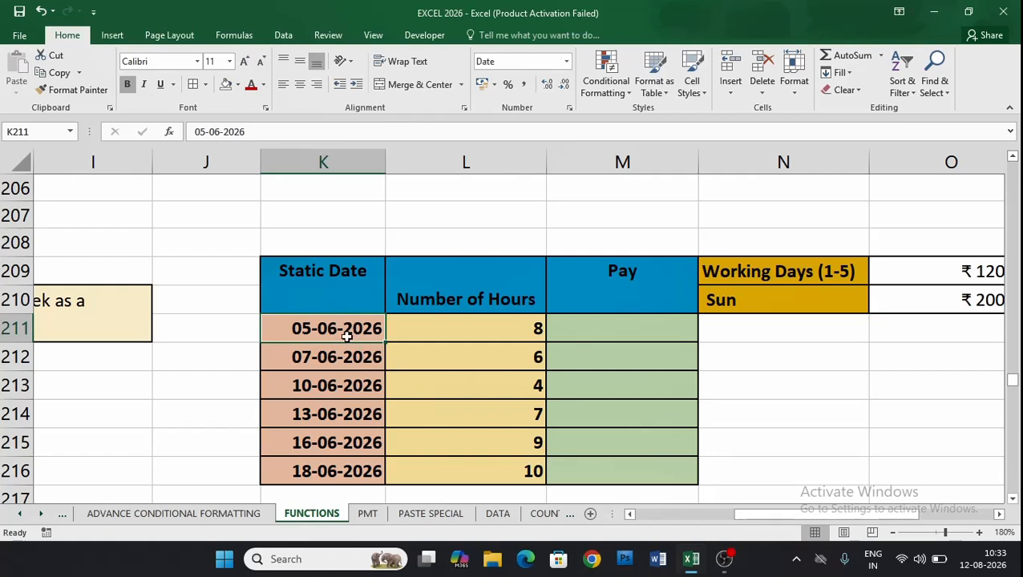
- Review the static dates, the number of hours worked and the hourly rates for working days and Sunday
{"action": "left_click", "coordinate": [469, 328]}
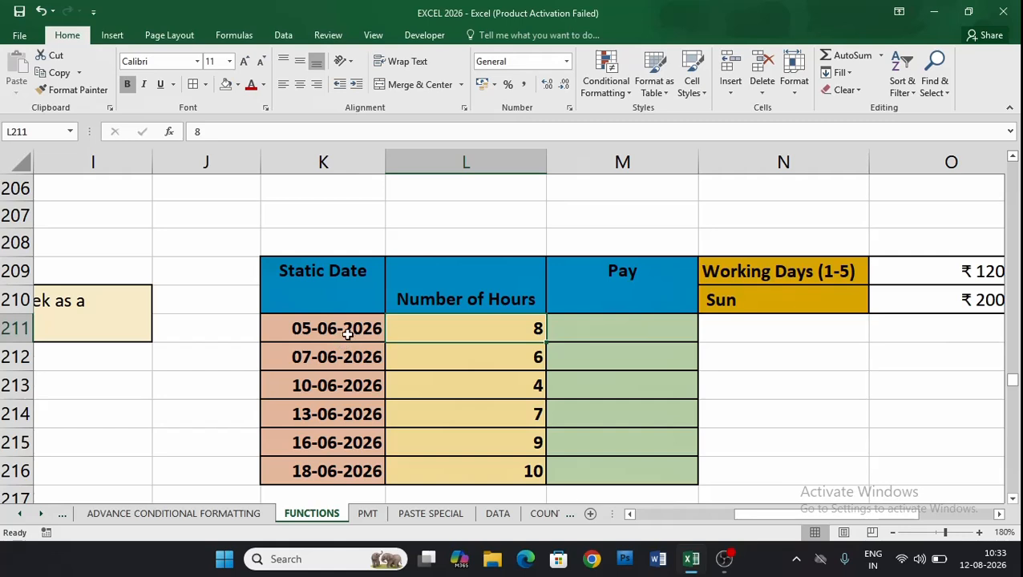
{"action": "left_click", "coordinate": [505, 359]}
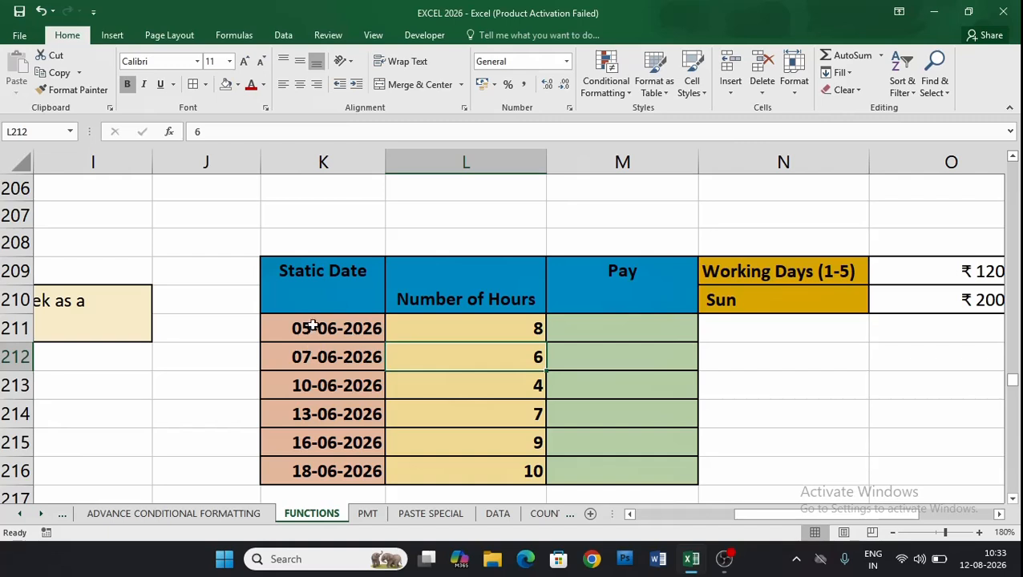
{"action": "left_click_drag", "start_coordinate": [313, 325], "coordinate": [304, 463]}
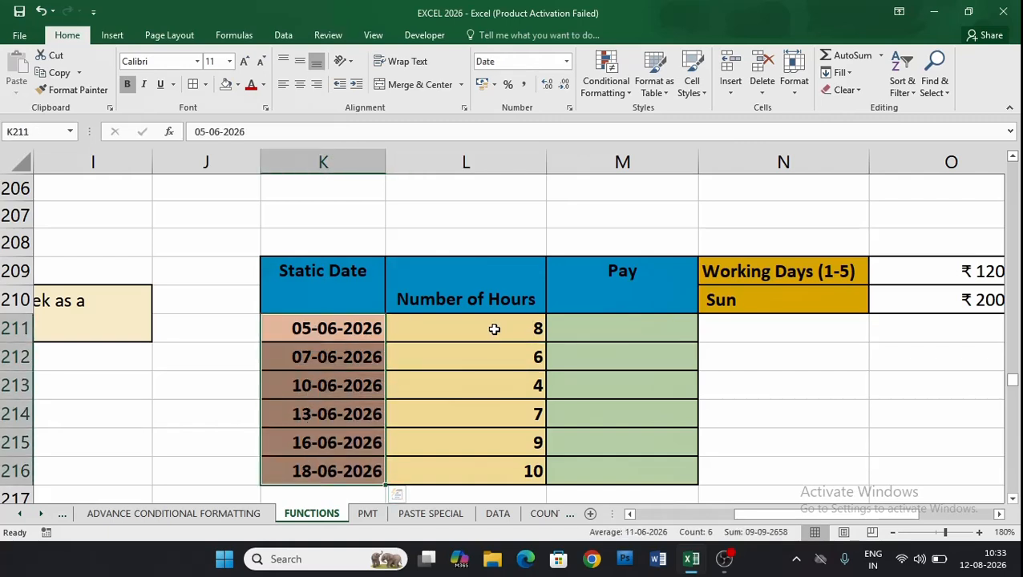
{"action": "left_click", "coordinate": [494, 357]}
{"action": "left_click", "coordinate": [520, 378]}
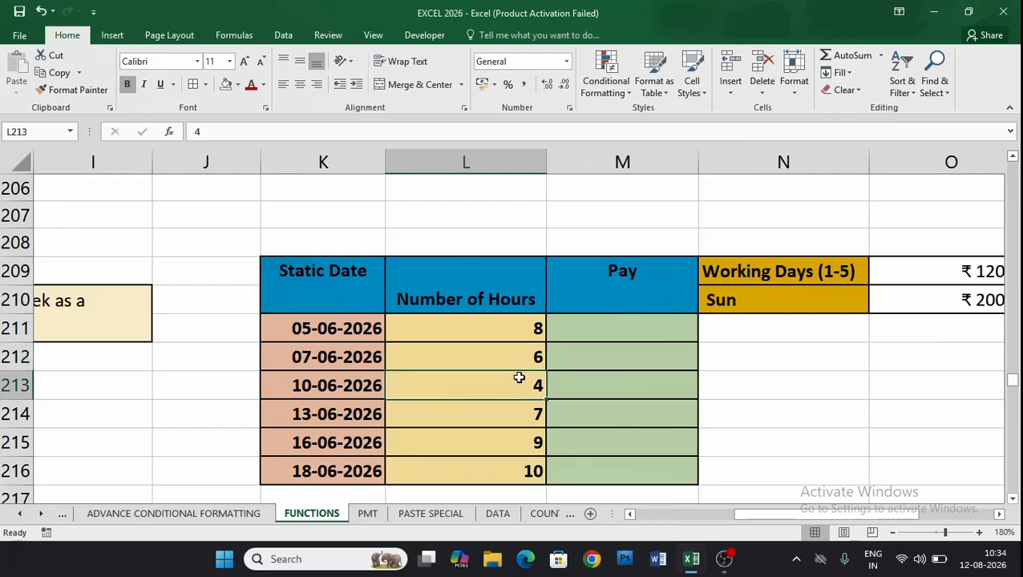
{"action": "left_click", "coordinate": [510, 472]}
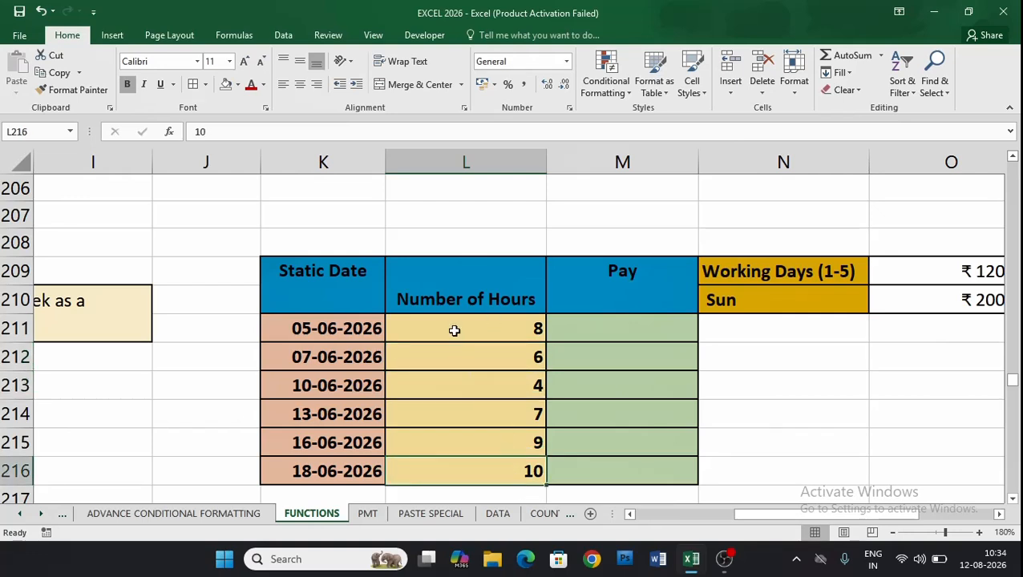
{"action": "left_click_drag", "start_coordinate": [914, 522], "coordinate": [914, 523]}
{"action": "left_click", "coordinate": [780, 304]}
{"action": "left_click_drag", "start_coordinate": [890, 521], "coordinate": [902, 520]}
{"action": "left_click", "coordinate": [837, 293]}
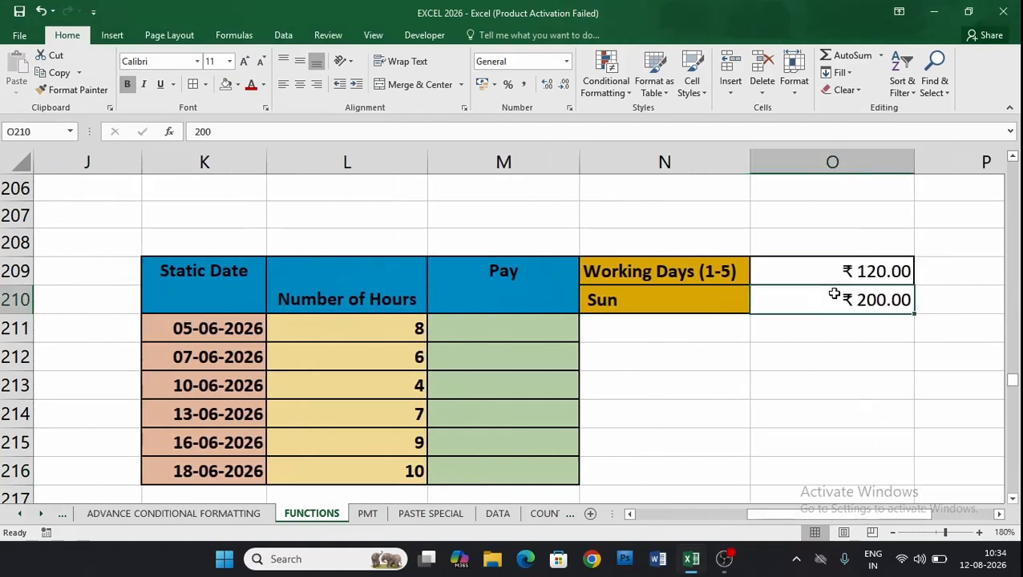
- Change the day range in the N209 label so that it reads "Working Days (2-6)"
{"action": "double_click", "coordinate": [725, 271]}
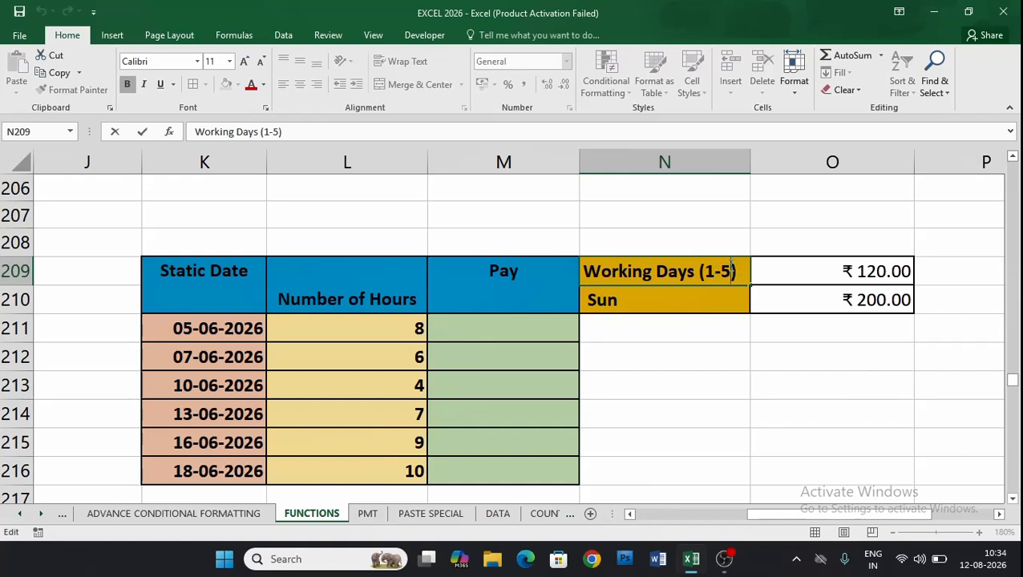
{"action": "key", "text": "BackSpace"}
{"action": "key", "text": "BackSpace"}
{"action": "key", "text": "BackSpace"}
{"action": "type", "text": "2-6"}
{"action": "left_click", "coordinate": [730, 386]}
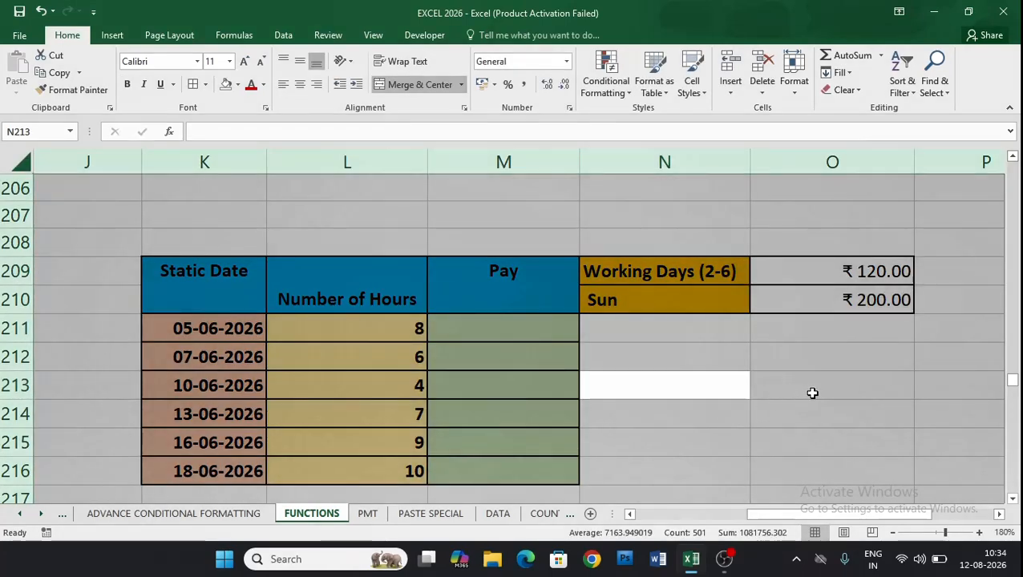
{"action": "left_click", "coordinate": [811, 392]}
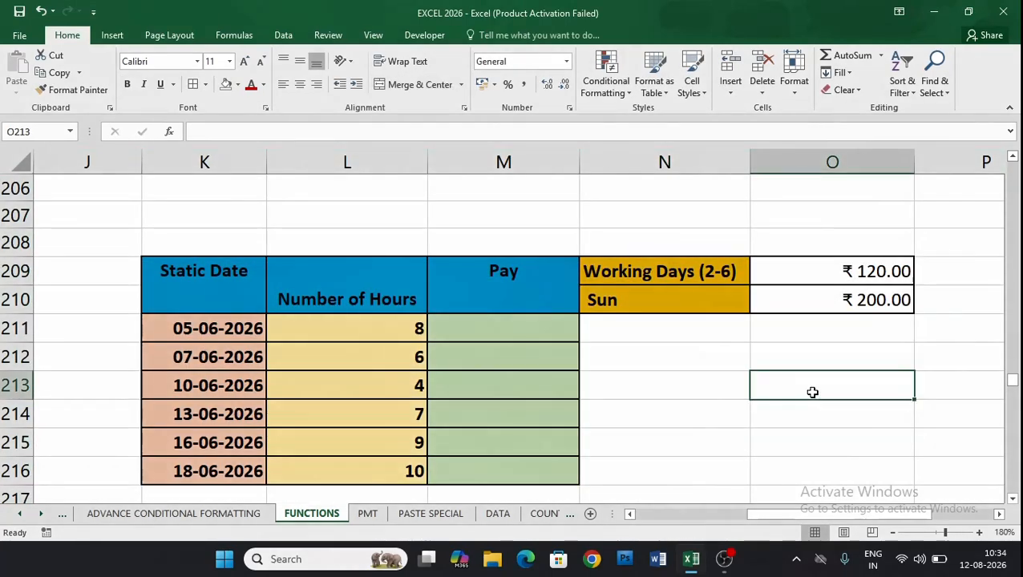
{"action": "left_click", "coordinate": [783, 334]}
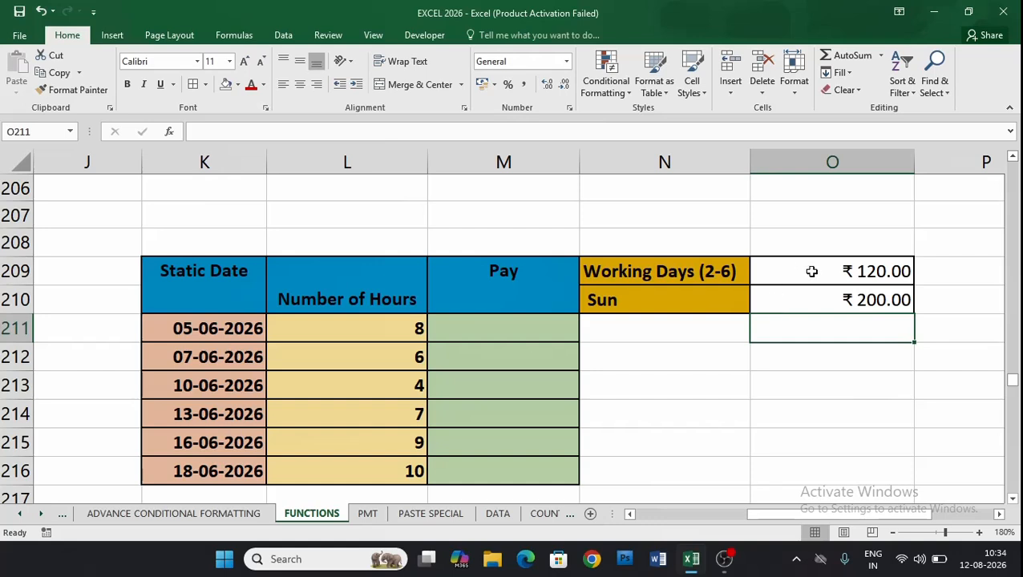
{"action": "left_click", "coordinate": [852, 409]}
- Begin an IF formula in M211 that tests whether the weekday of the date in K211 equals 1: =IF(WEEKDAY(K211)=1,
{"action": "left_click_drag", "start_coordinate": [893, 520], "coordinate": [874, 525]}
{"action": "left_click", "coordinate": [628, 332]}
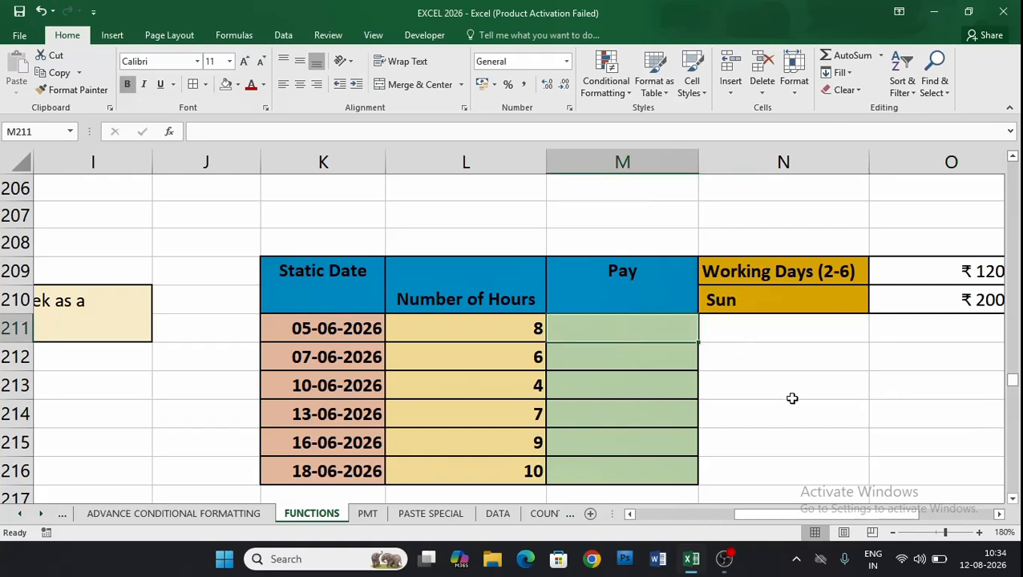
{"action": "type", "text": "="}
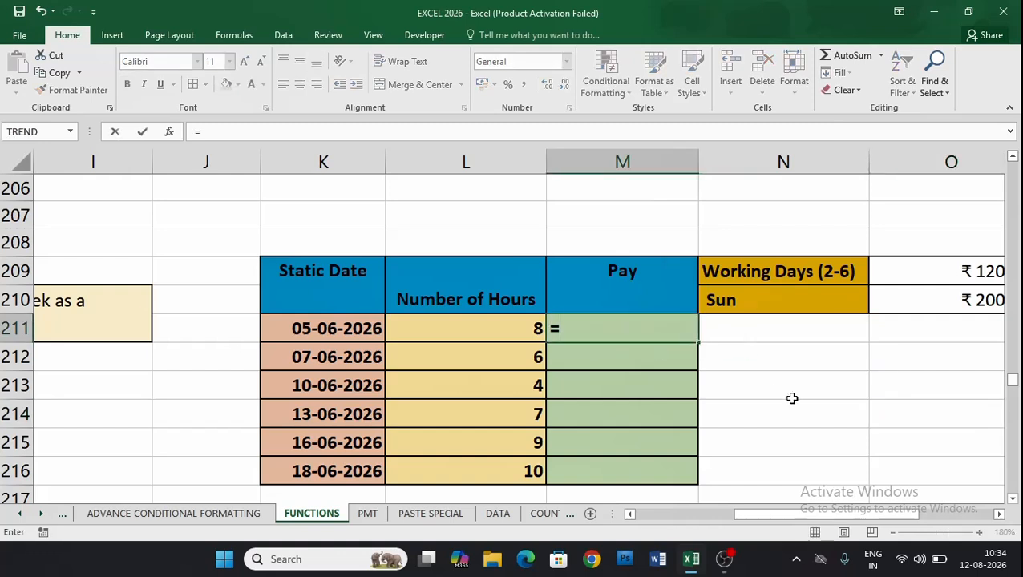
{"action": "type", "text": "IF("}
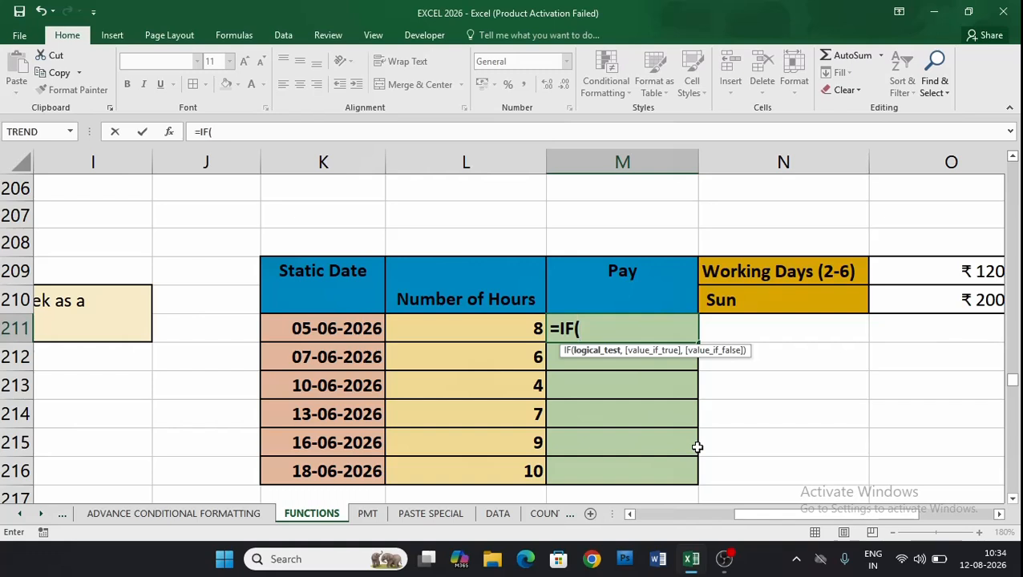
{"action": "type", "text": "W"}
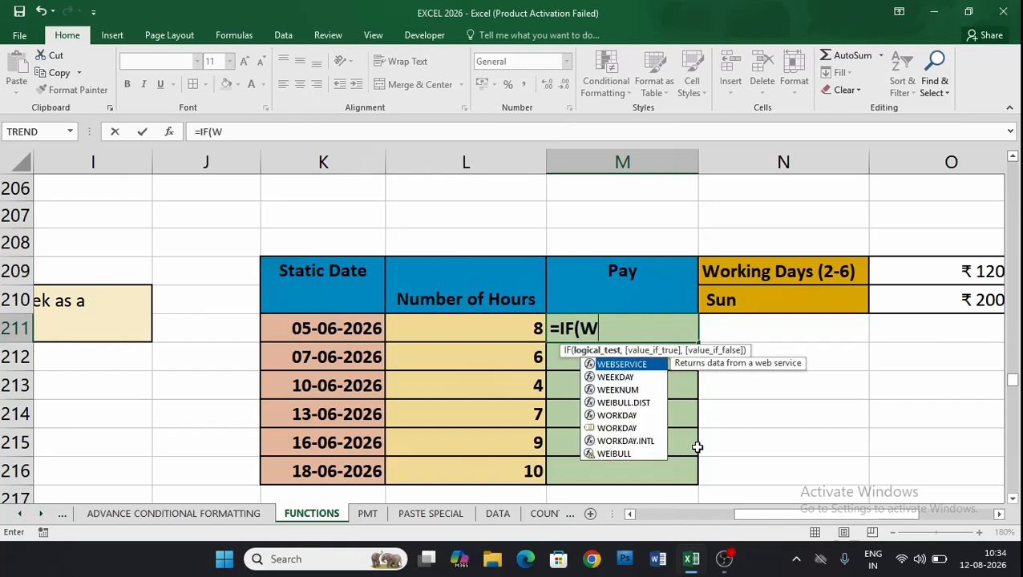
{"action": "type", "text": "EEKDAY("}
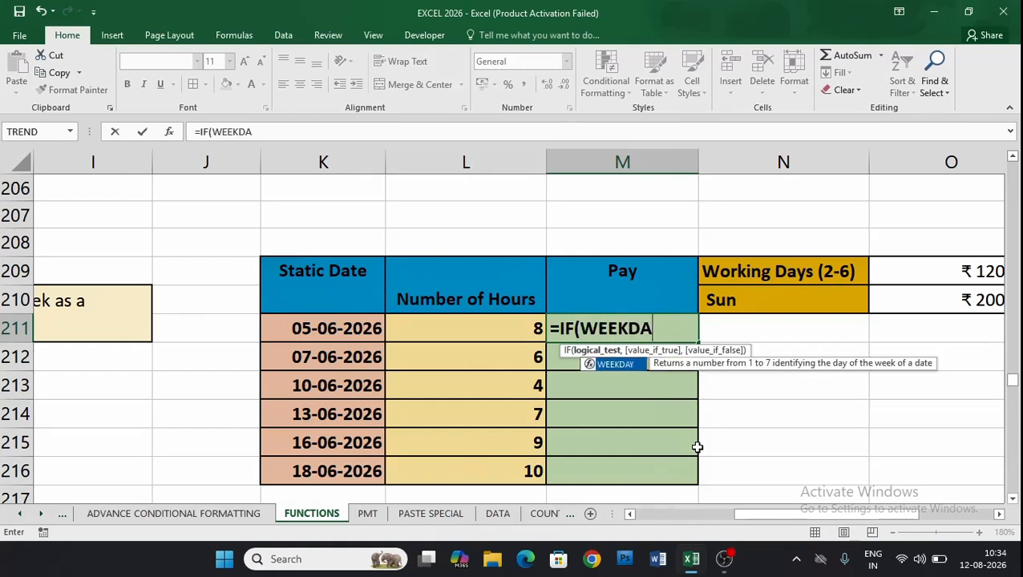
{"action": "left_click", "coordinate": [348, 325]}
{"action": "type", "text": ")"}
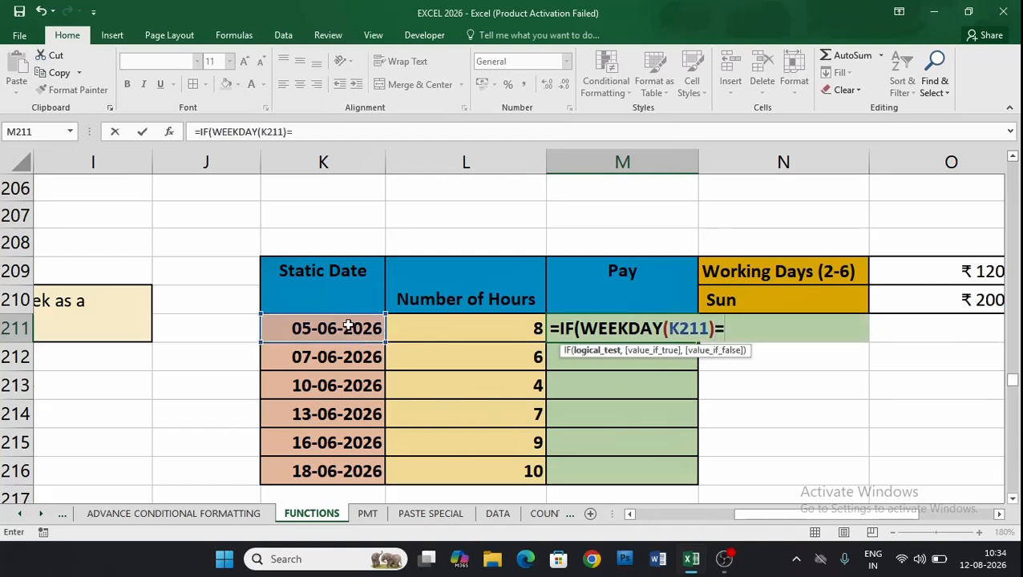
{"action": "type", "text": "=1,"}
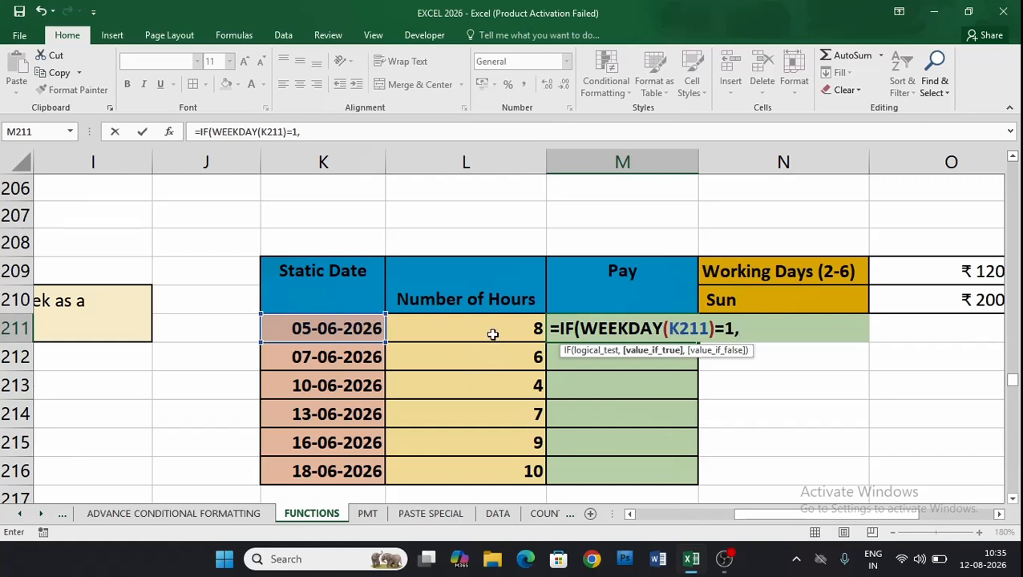
- Add the value-if-true part to the M211 formula, multiplying the hours in L211 by the absolute Sunday rate $O$210
{"action": "left_click", "coordinate": [489, 329]}
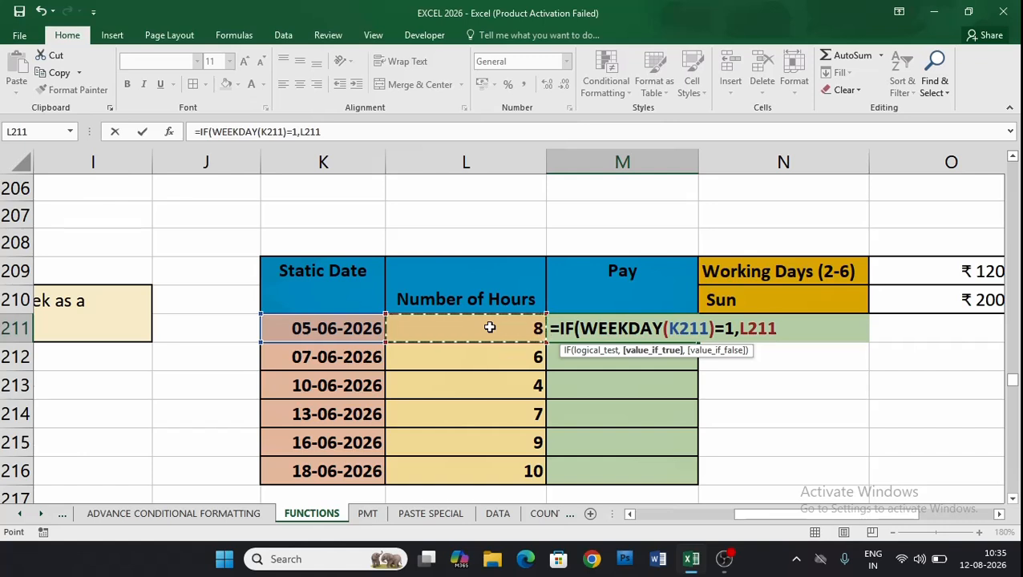
{"action": "type", "text": "*"}
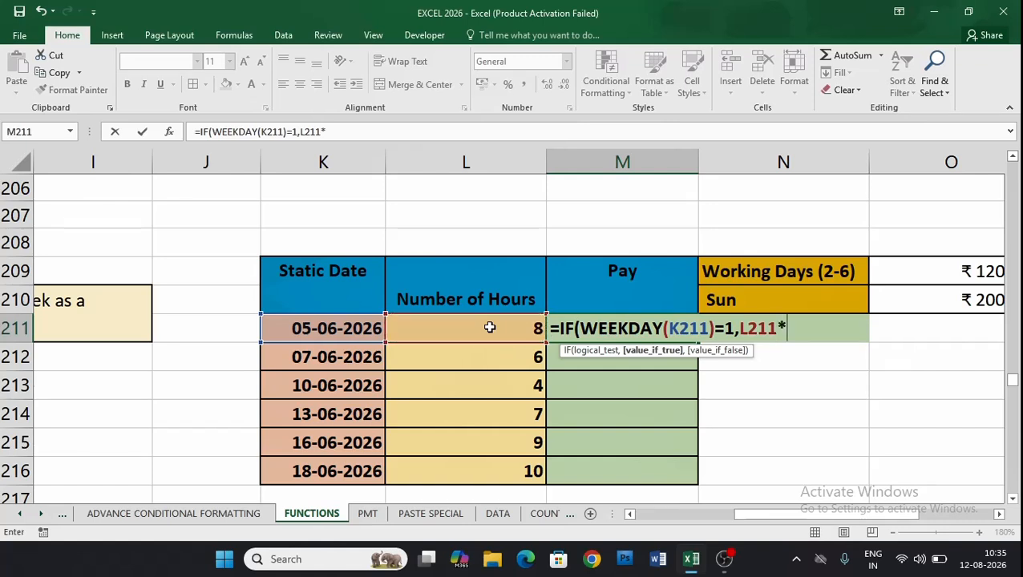
{"action": "left_click", "coordinate": [958, 297]}
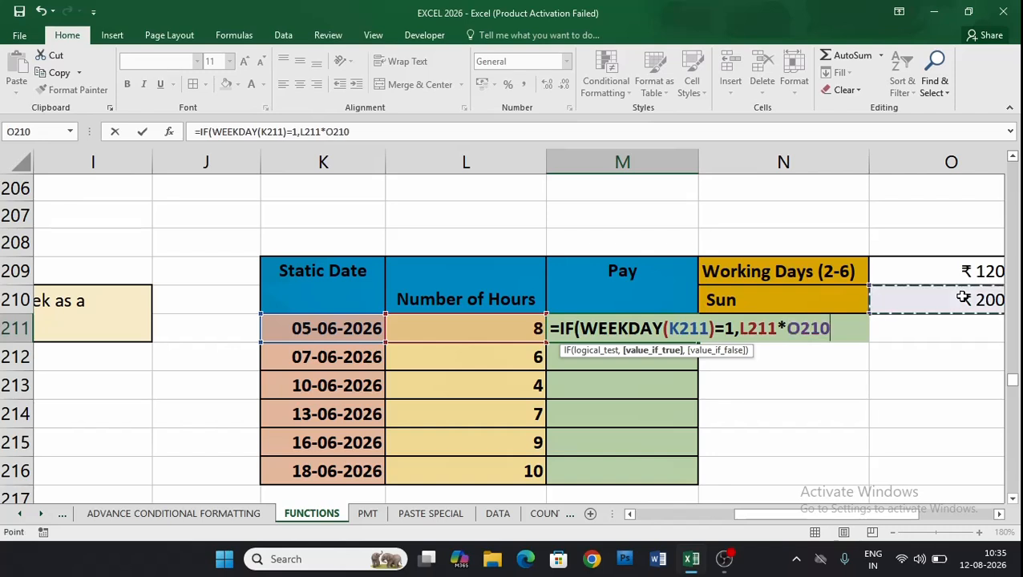
{"action": "left_click", "coordinate": [999, 514]}
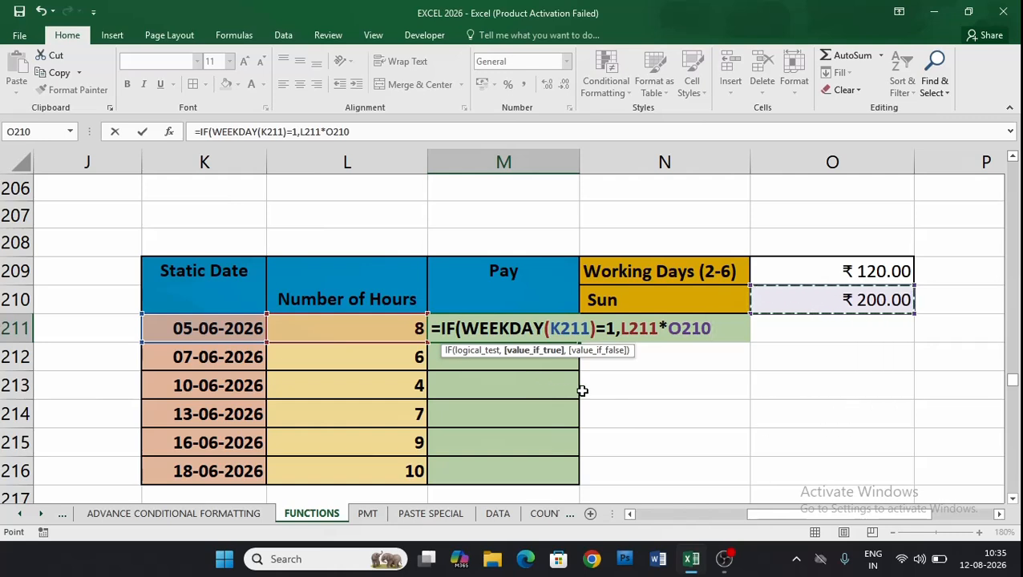
{"action": "key", "text": "F4"}
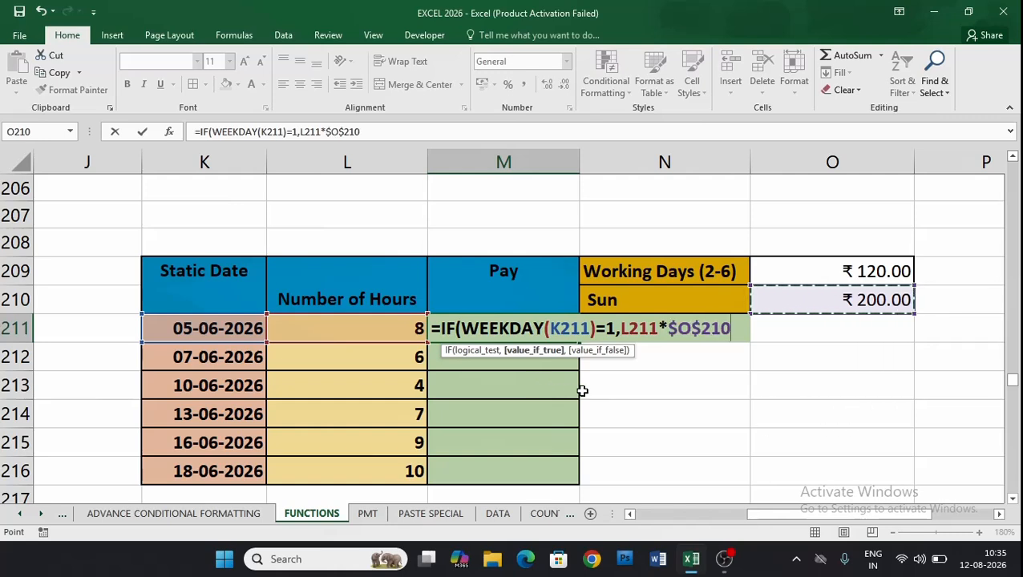
- Complete the M211 formula with L211*$O$209 as the value if false, and fill it down to M216
{"action": "type", "text": ","}
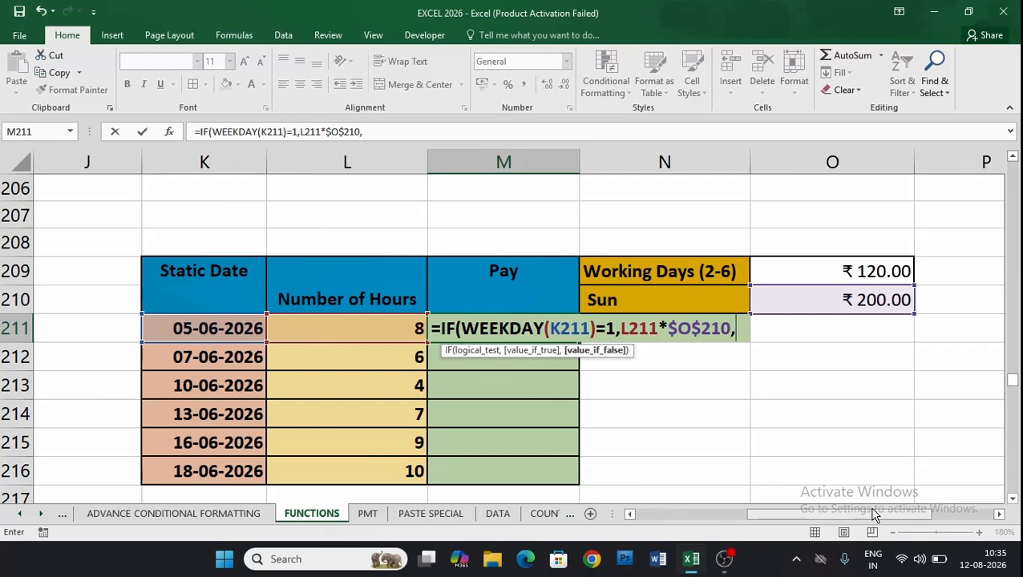
{"action": "left_click", "coordinate": [382, 329]}
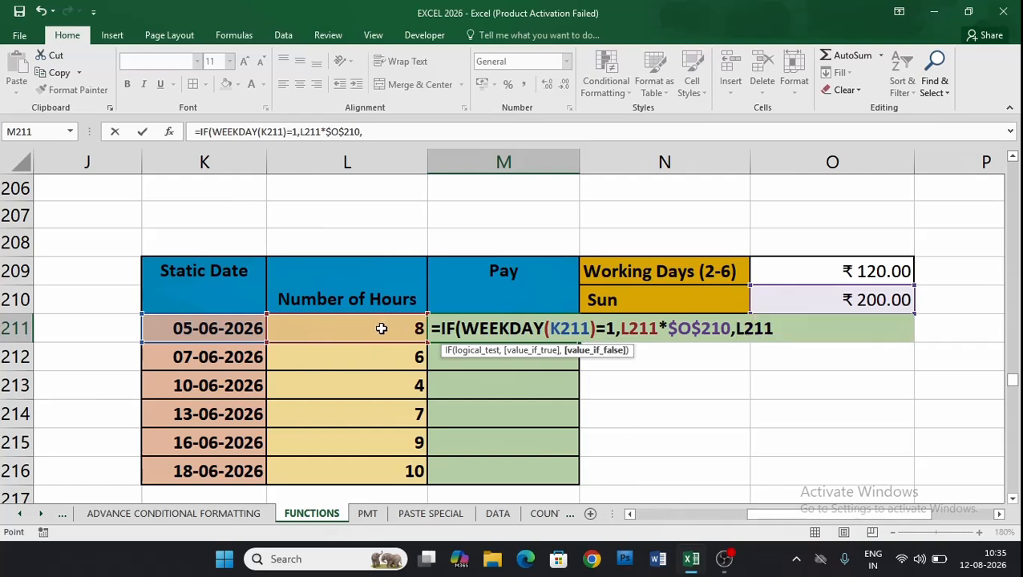
{"action": "type", "text": "*"}
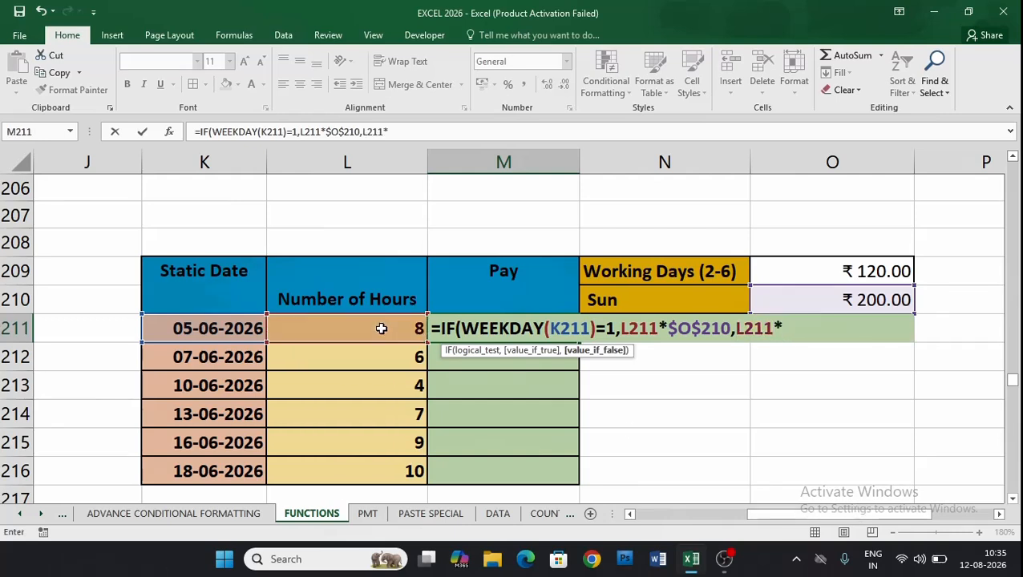
{"action": "left_click", "coordinate": [799, 274]}
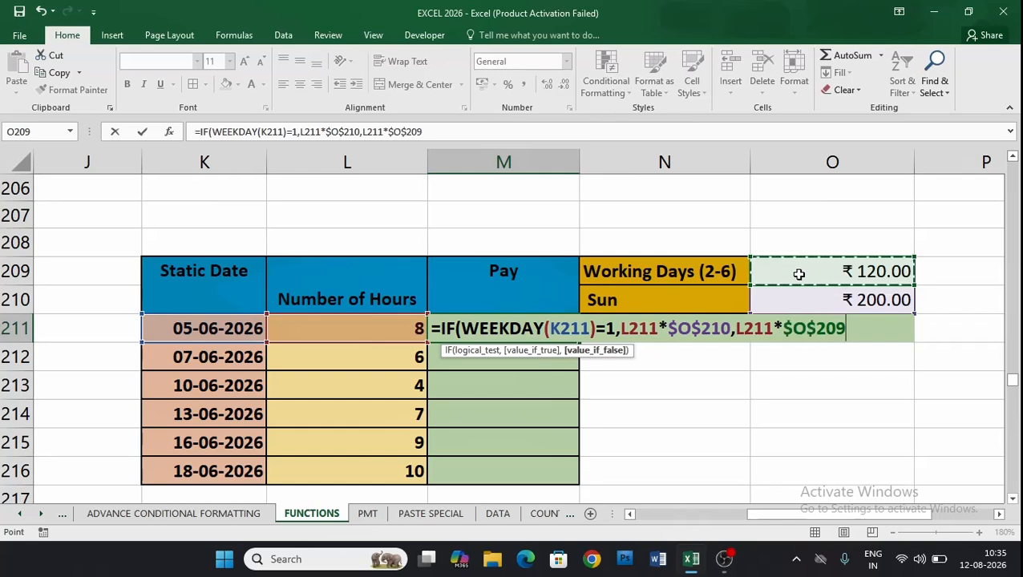
{"action": "type", "text": ")"}
{"action": "key", "text": "Return"}
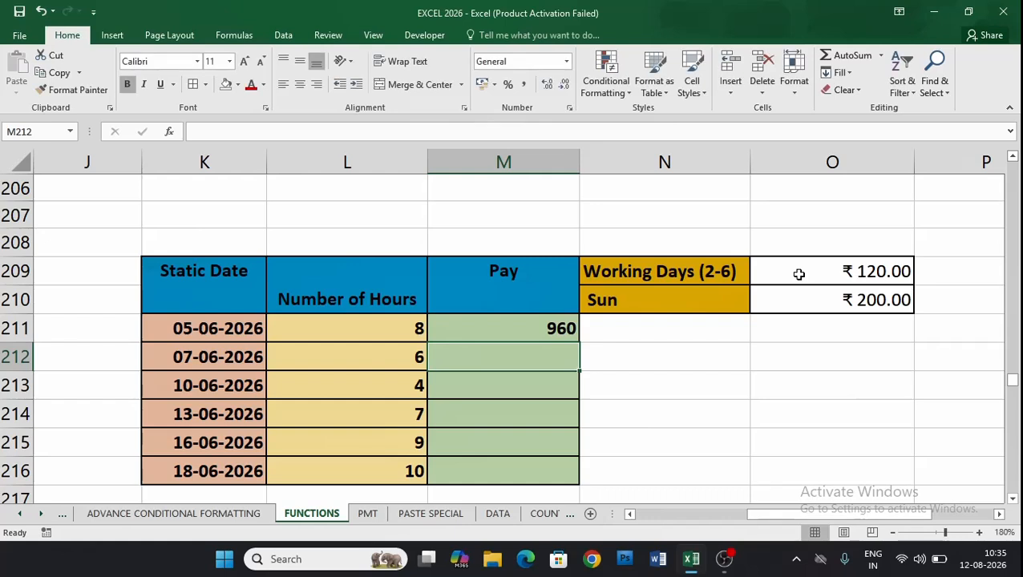
{"action": "left_click", "coordinate": [523, 326]}
{"action": "left_click_drag", "start_coordinate": [578, 342], "coordinate": [575, 481]}
- Enter =WEEKDAY(K211) in J211 beside the static dates and fill it down to J216
{"action": "left_click_drag", "start_coordinate": [801, 515], "coordinate": [789, 523]}
{"action": "left_click", "coordinate": [193, 329]}
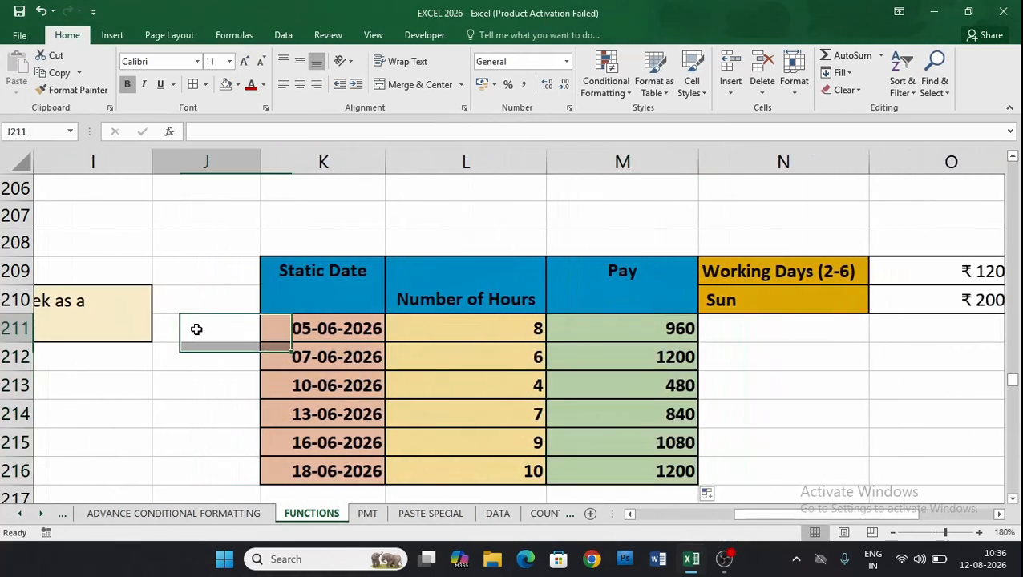
{"action": "type", "text": "=WEEK"}
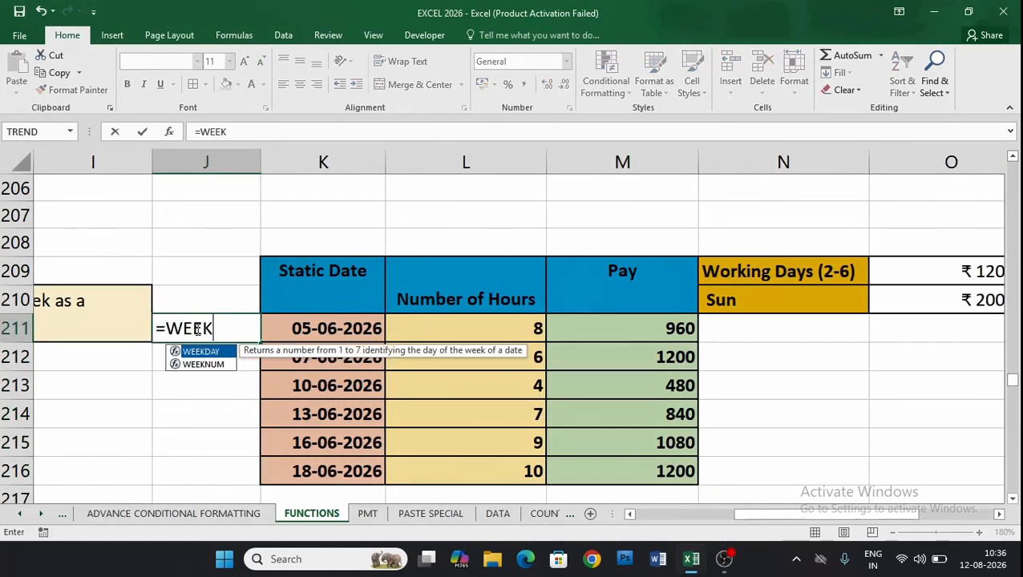
{"action": "key", "text": "Tab"}
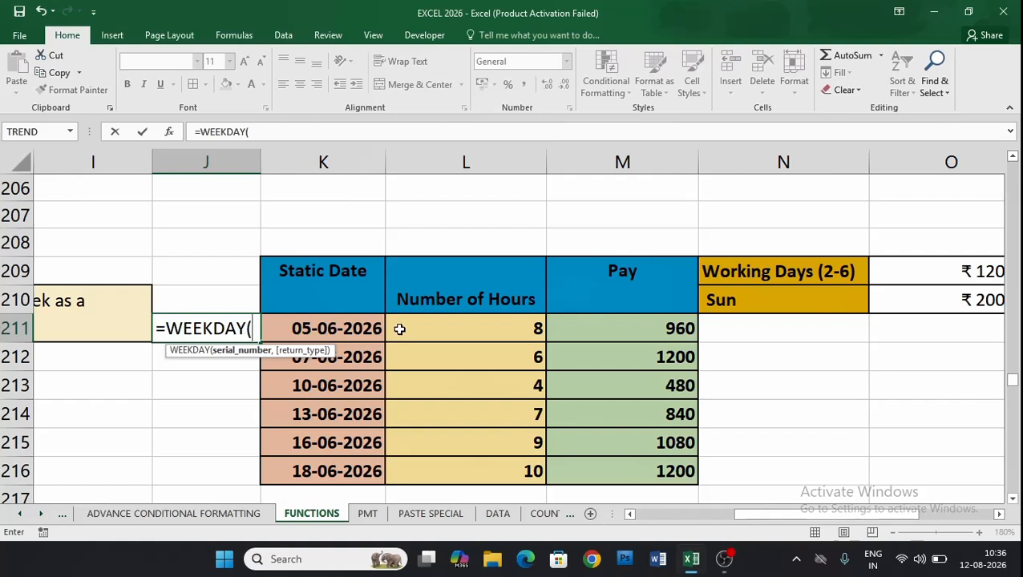
{"action": "left_click", "coordinate": [350, 334]}
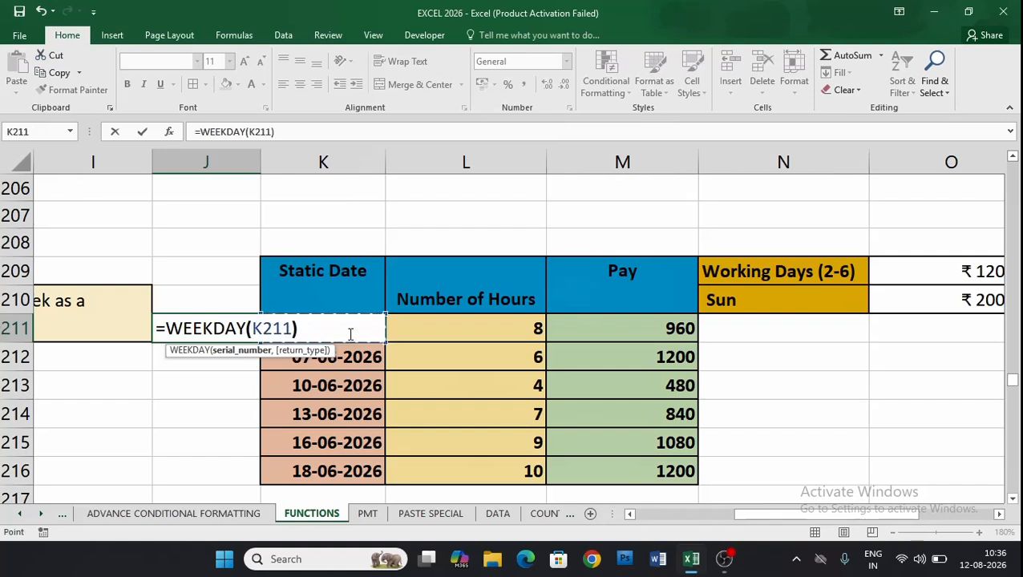
{"action": "type", "text": ")"}
{"action": "key", "text": "Return"}
{"action": "left_click", "coordinate": [242, 330]}
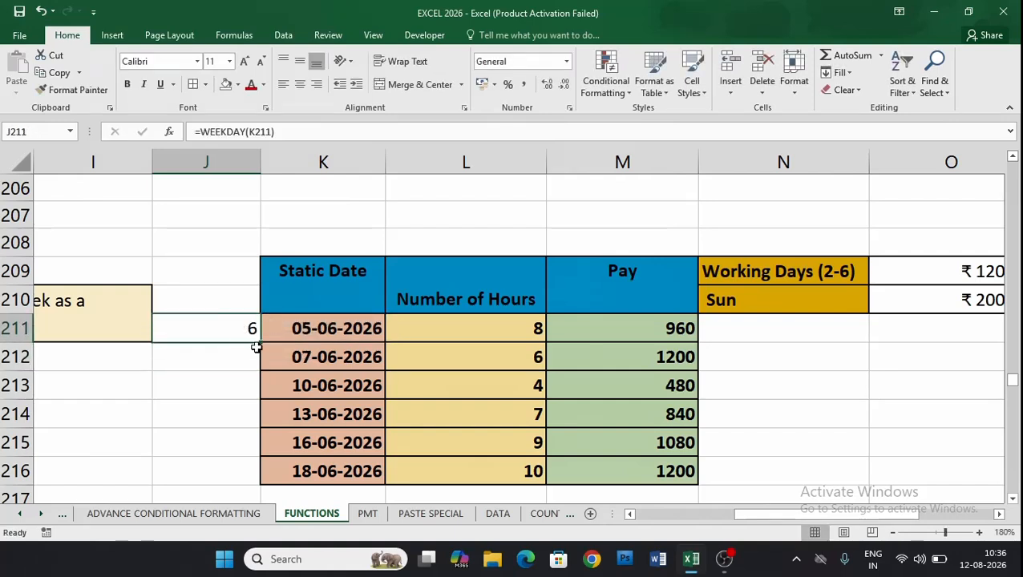
{"action": "left_click_drag", "start_coordinate": [260, 343], "coordinate": [260, 483]}
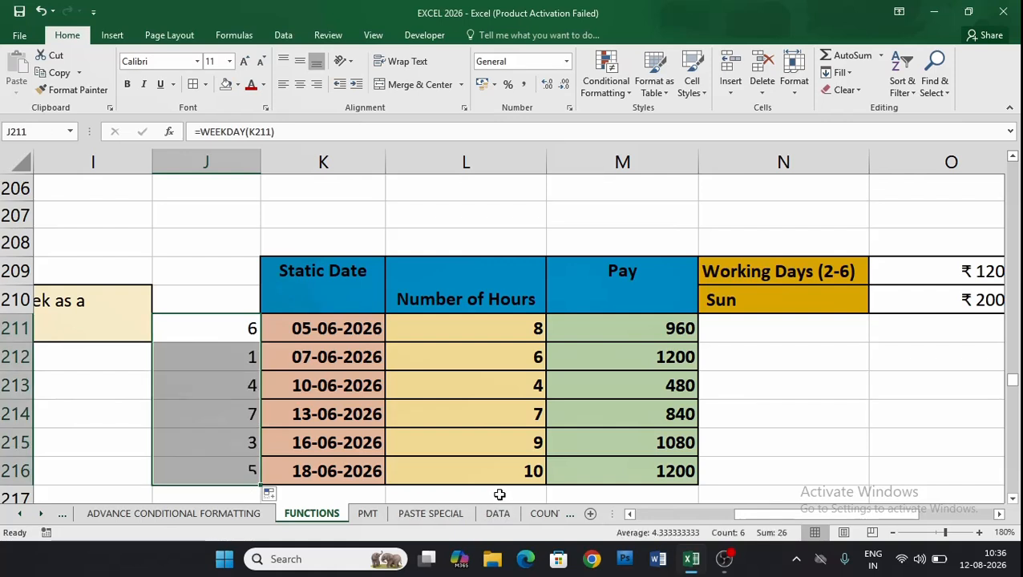
- Check the Pay results against the weekday numbers, hours worked and hourly rates, especially for the 07-06-2026 row
{"action": "left_click", "coordinate": [212, 412]}
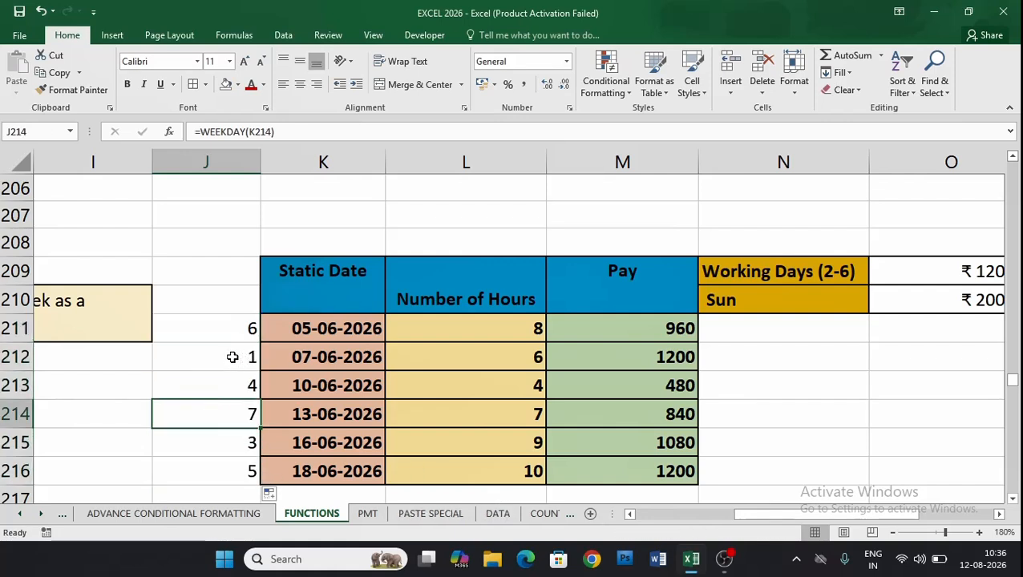
{"action": "left_click", "coordinate": [233, 356]}
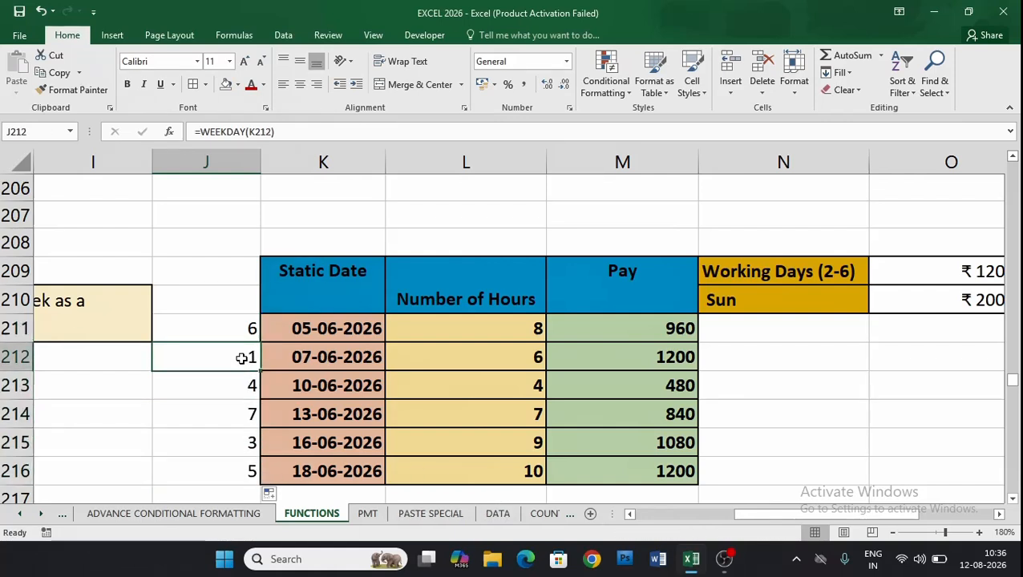
{"action": "left_click", "coordinate": [311, 358]}
{"action": "left_click", "coordinate": [226, 362]}
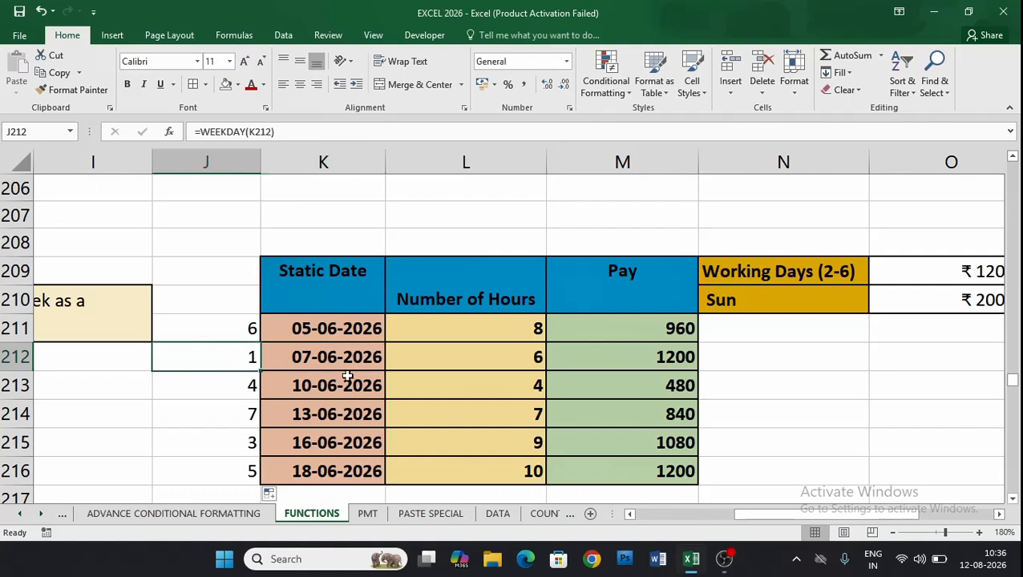
{"action": "left_click", "coordinate": [513, 357]}
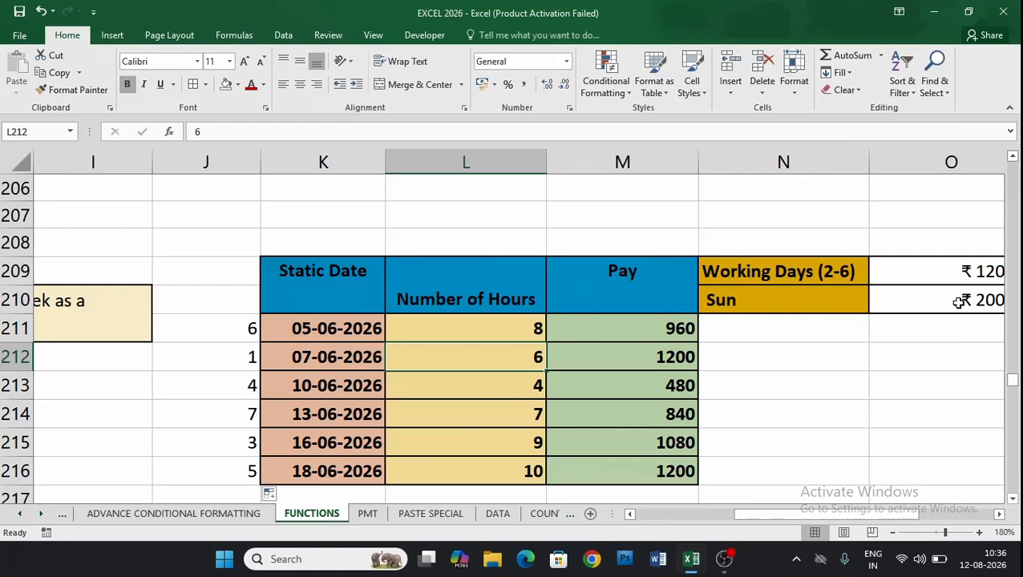
{"action": "left_click", "coordinate": [999, 514]}
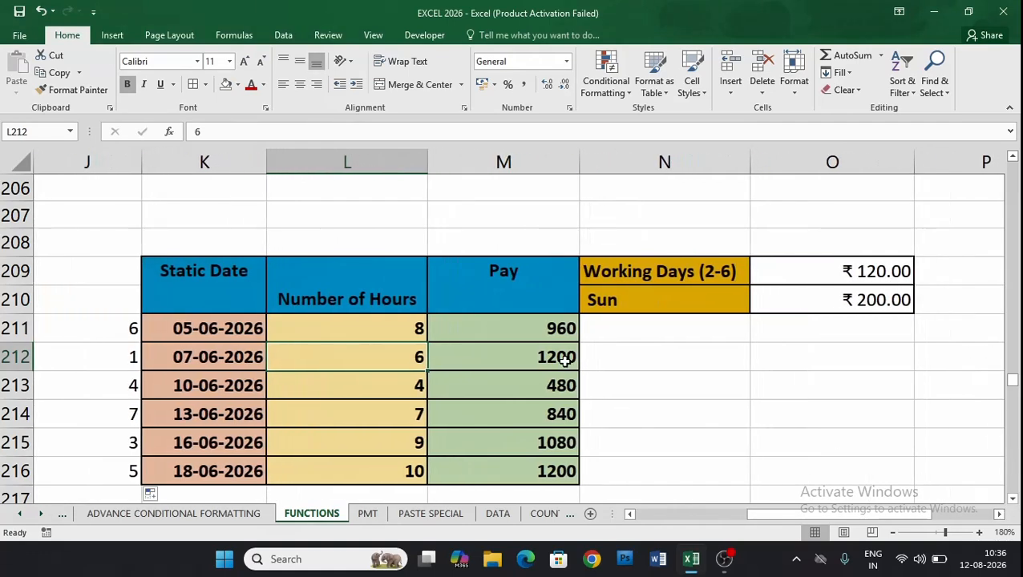
{"action": "left_click", "coordinate": [566, 361]}
{"action": "left_click", "coordinate": [399, 324]}
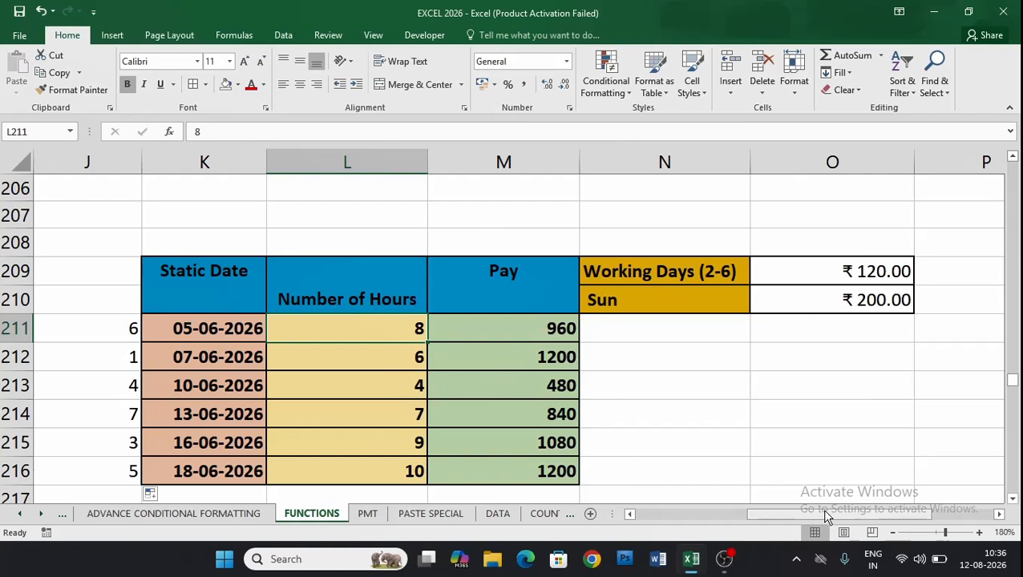
- Format the Pay values in M211:M216 as Currency
{"action": "left_click_drag", "start_coordinate": [824, 515], "coordinate": [811, 518]}
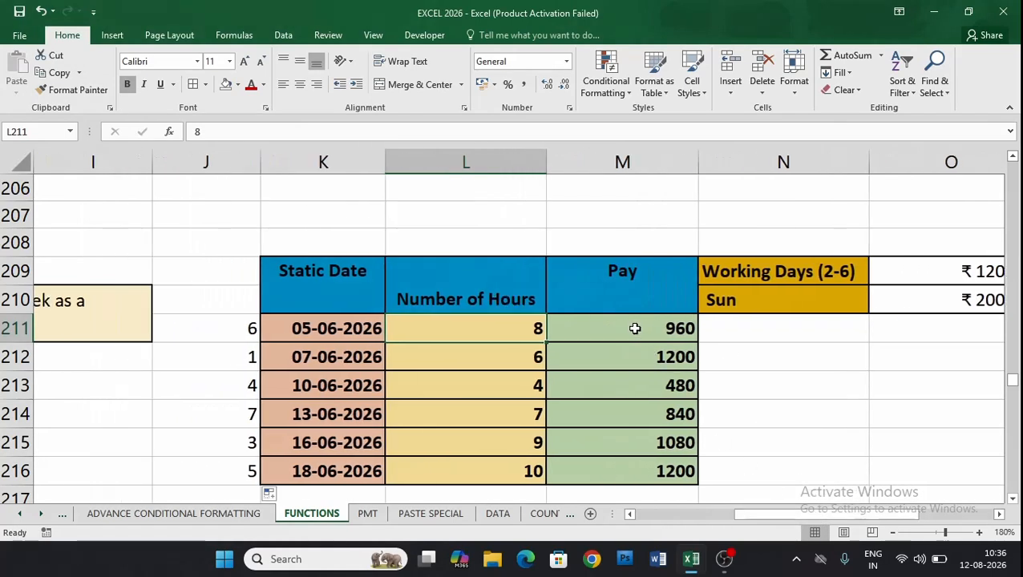
{"action": "left_click_drag", "start_coordinate": [635, 329], "coordinate": [619, 472]}
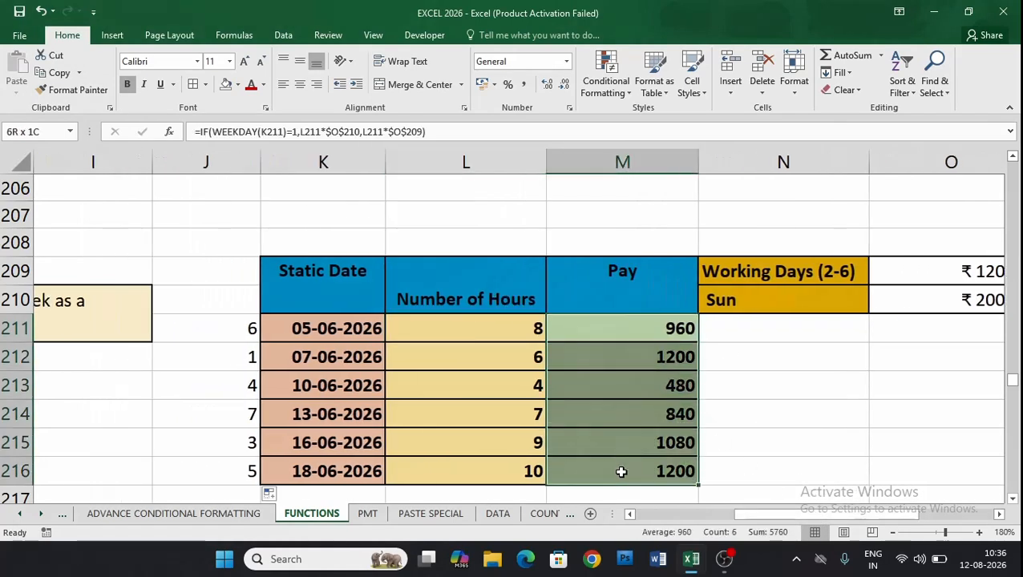
{"action": "left_click", "coordinate": [567, 63]}
{"action": "left_click", "coordinate": [542, 158]}
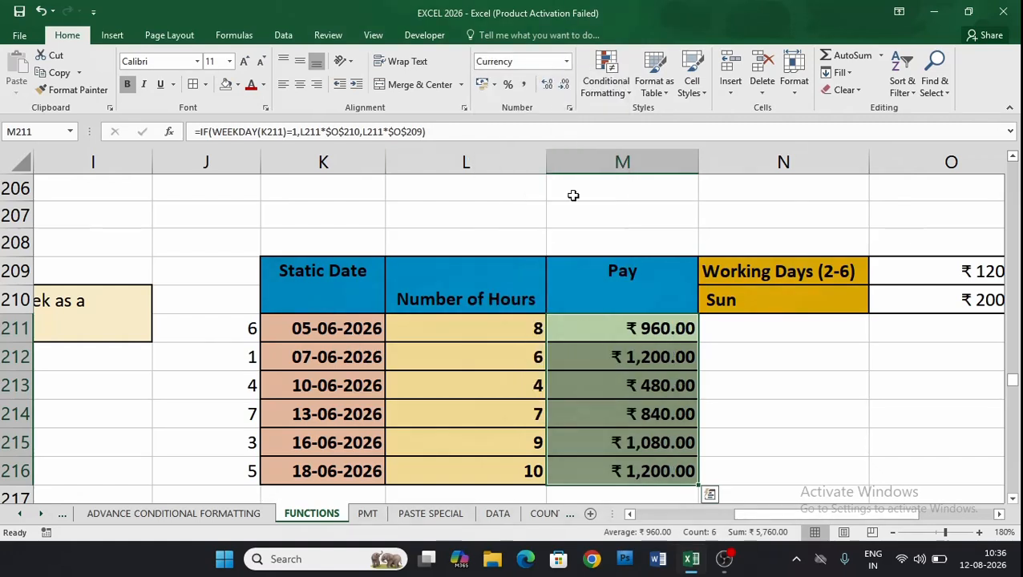
{"action": "left_click", "coordinate": [833, 408]}
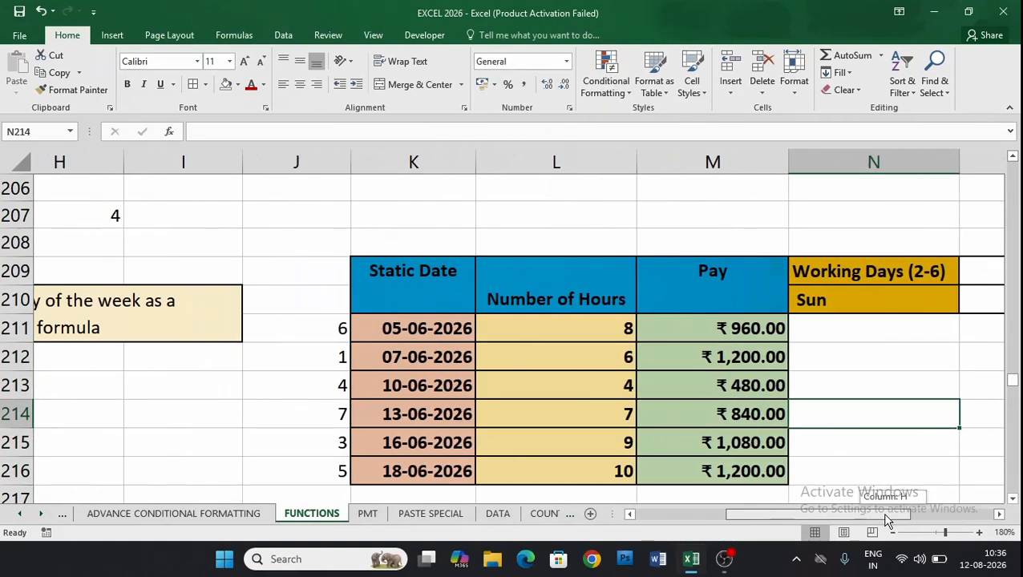